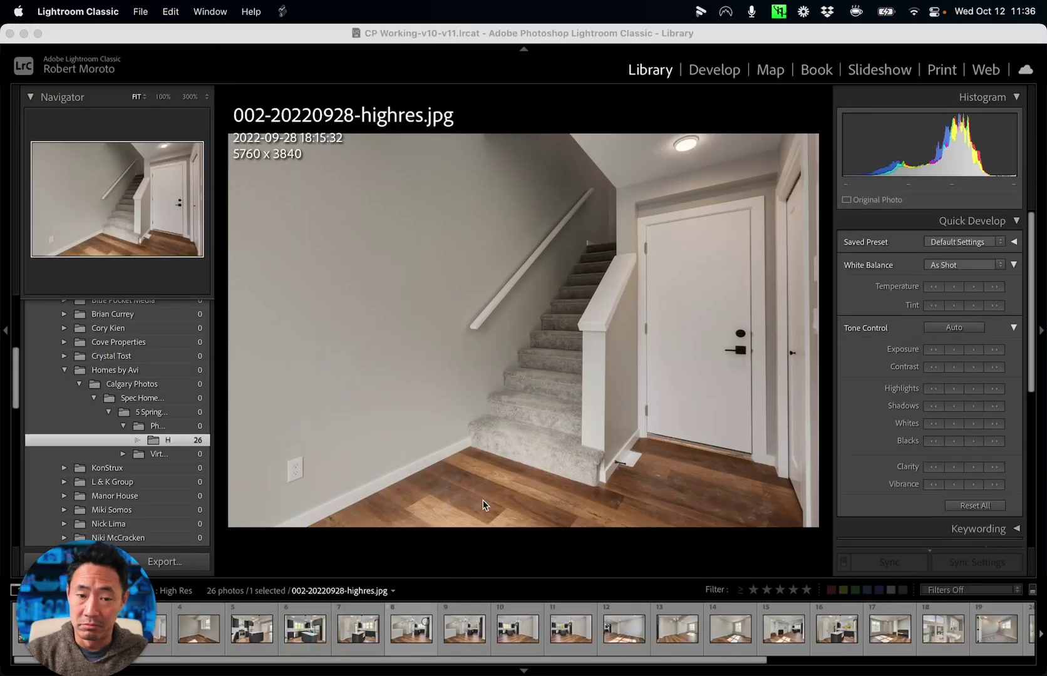
- Zoom in on the entryway floor and pan across the worn boards and carpeted stair corner
click(478, 494)
drag(409, 367, 743, 393)
drag(428, 315, 616, 324)
click(849, 344)
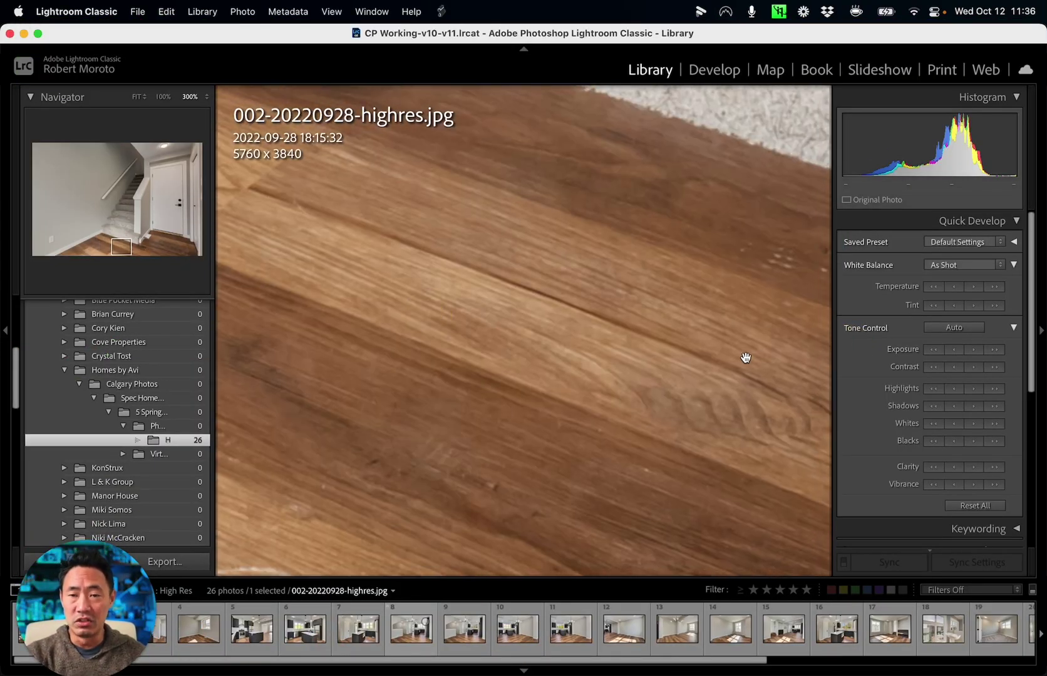
drag(743, 357, 323, 371)
drag(586, 354, 250, 225)
drag(685, 304, 350, 339)
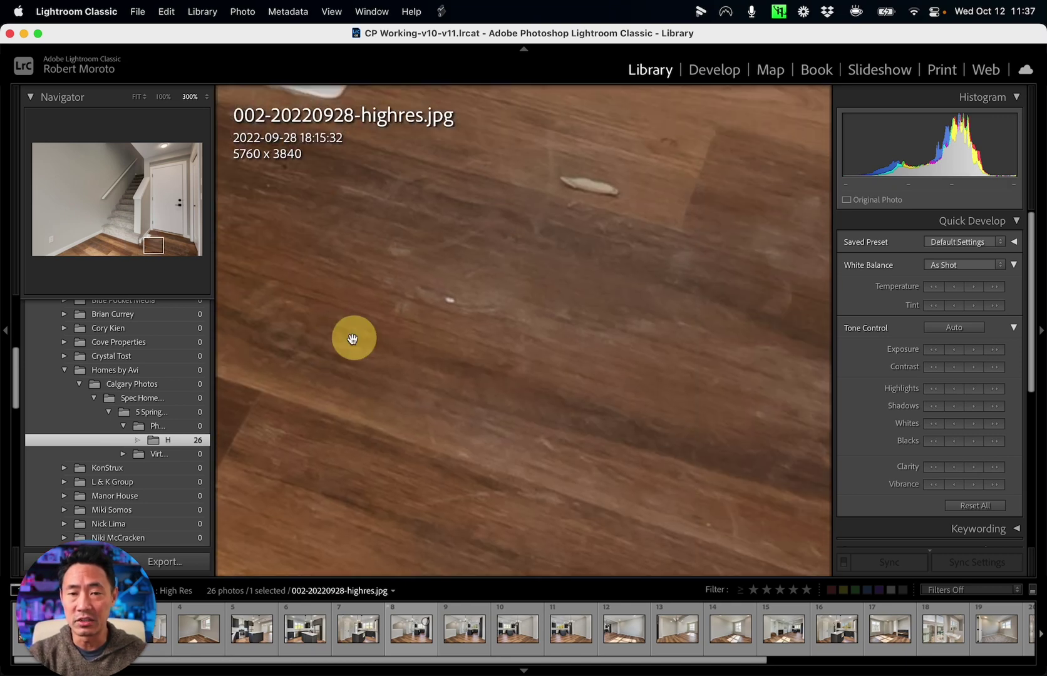
drag(577, 327, 415, 436)
click(415, 436)
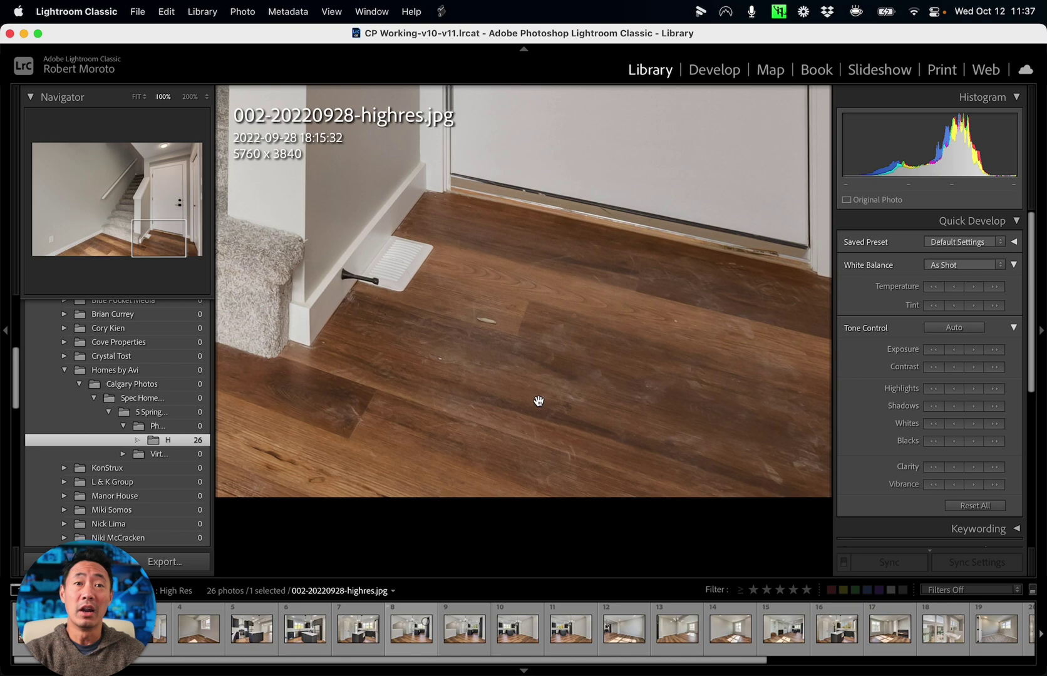
- Survey the floor by the door, stairs and vent, then add the kitchen photo to the selection
drag(539, 400, 349, 386)
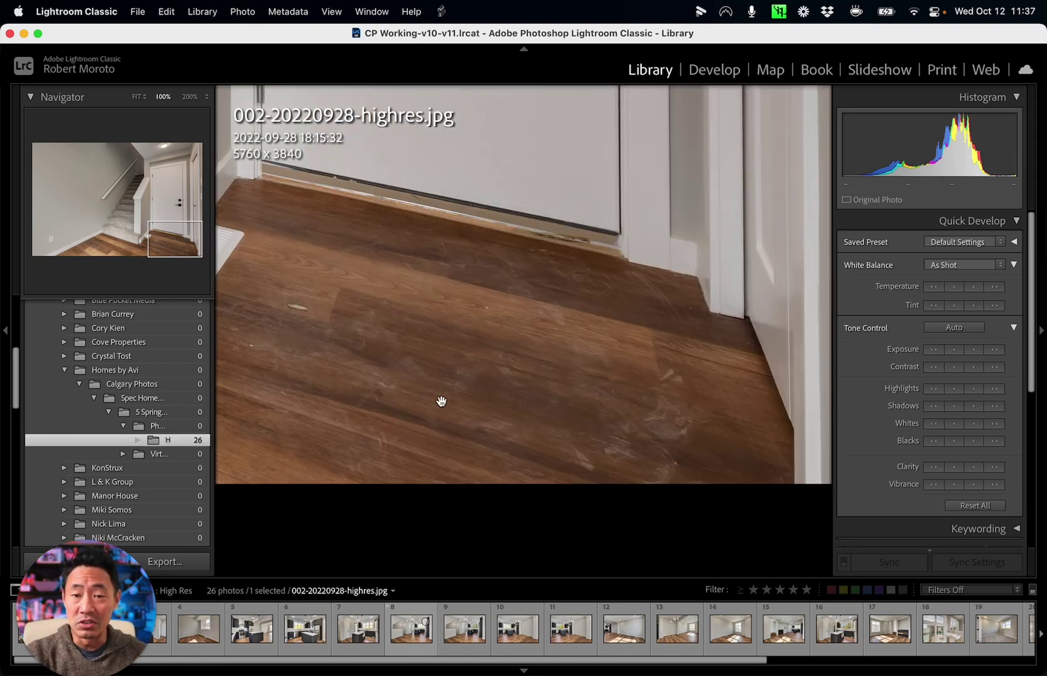
drag(440, 402, 739, 393)
drag(395, 407, 651, 392)
drag(363, 376, 654, 381)
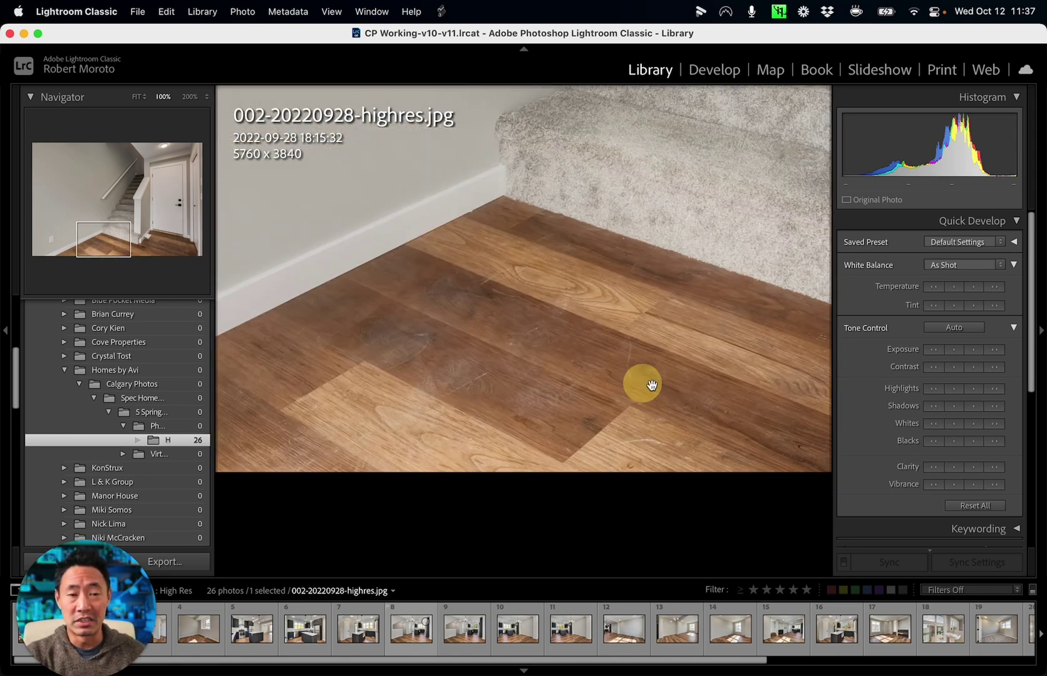
mouse_move(487, 396)
mouse_down()
mouse_move(615, 392)
mouse_move(586, 396)
mouse_move(434, 305)
mouse_up()
drag(451, 410, 348, 414)
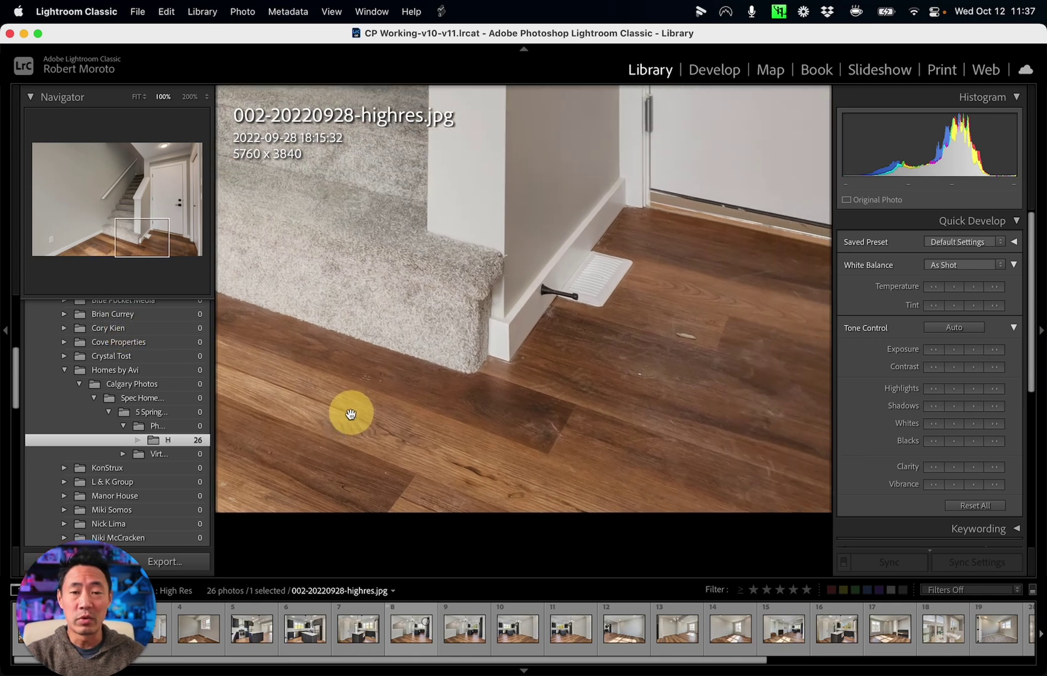
drag(662, 387, 384, 384)
mouse_move(561, 388)
mouse_down()
mouse_move(523, 428)
mouse_move(759, 423)
mouse_up()
drag(505, 424, 656, 427)
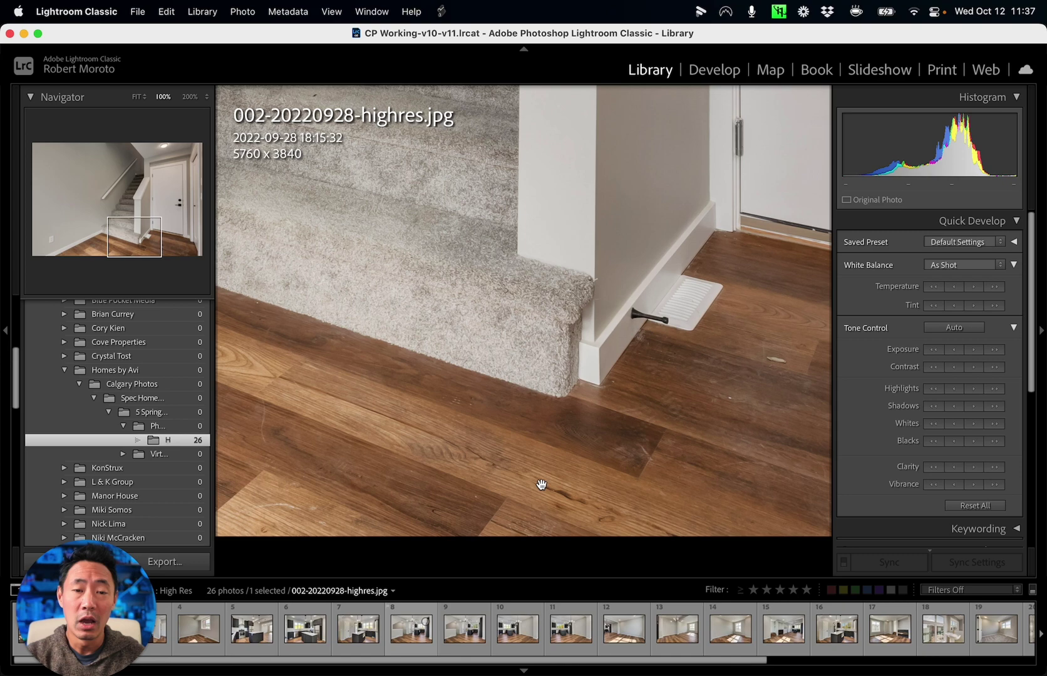
super+click(514, 633)
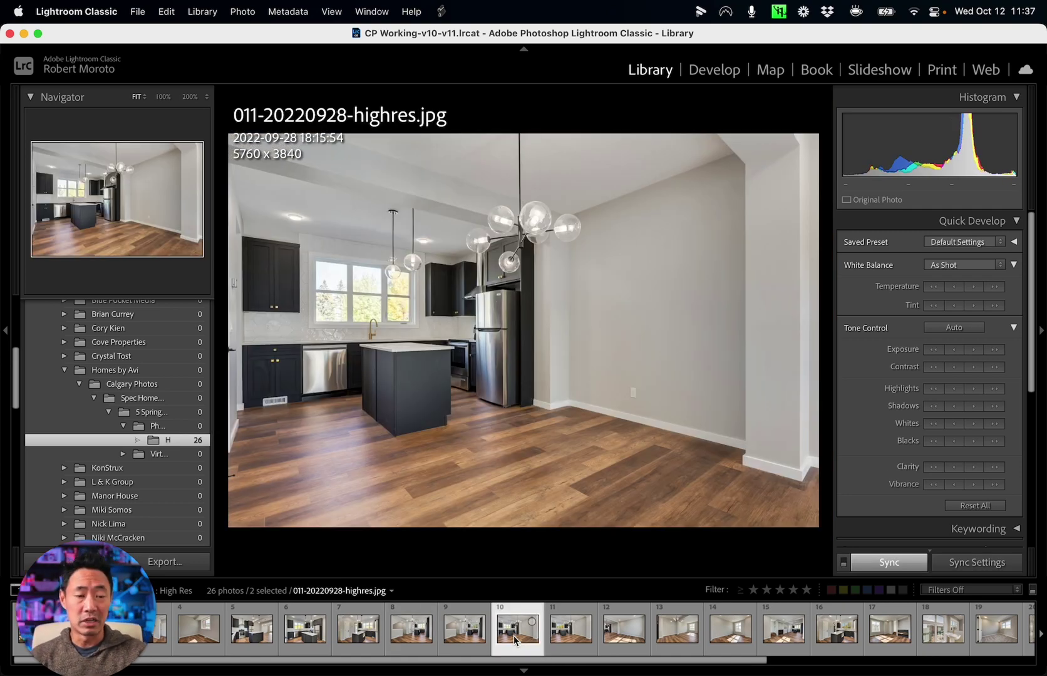
- Switch to Photoshop with both photos as layers and hide the 002 entryway layer
key(super+Tab)
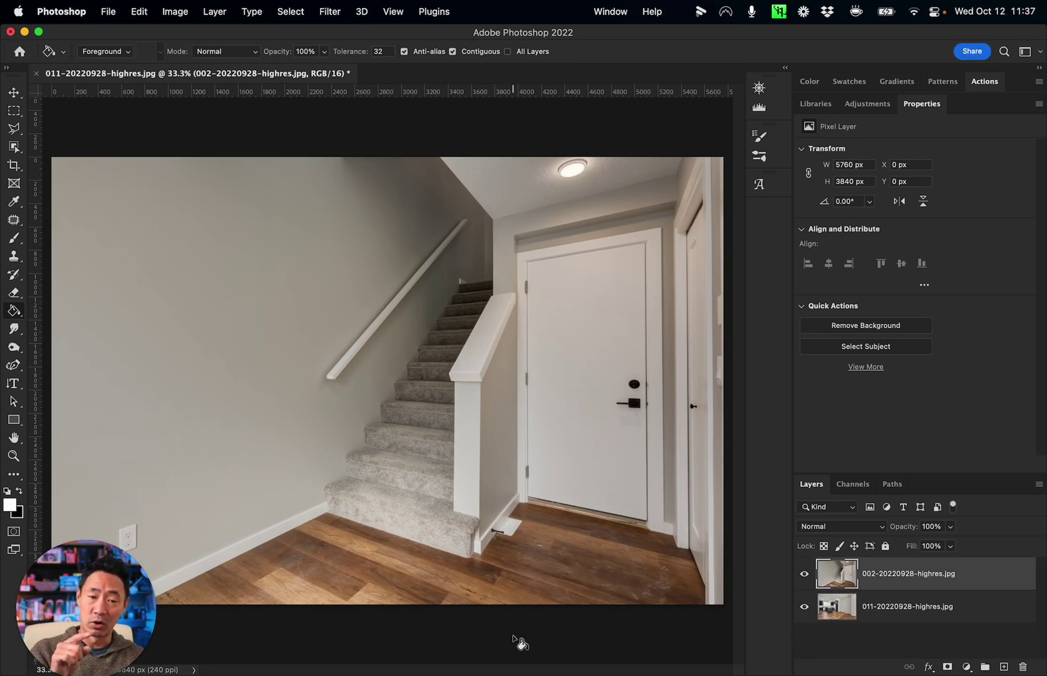
click(804, 575)
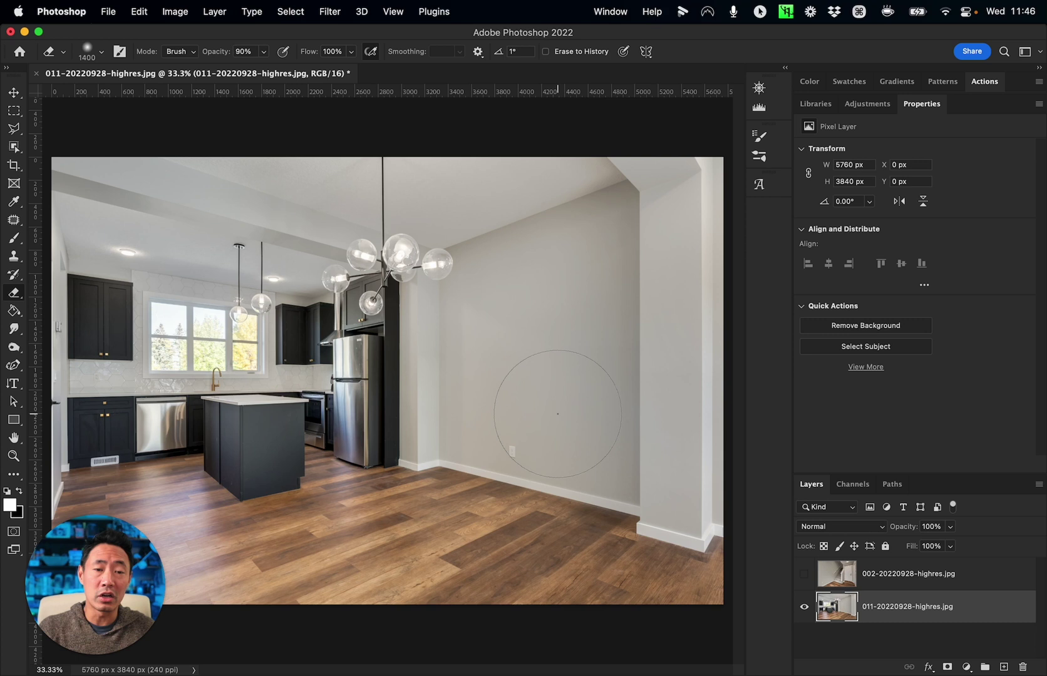
click(481, 525)
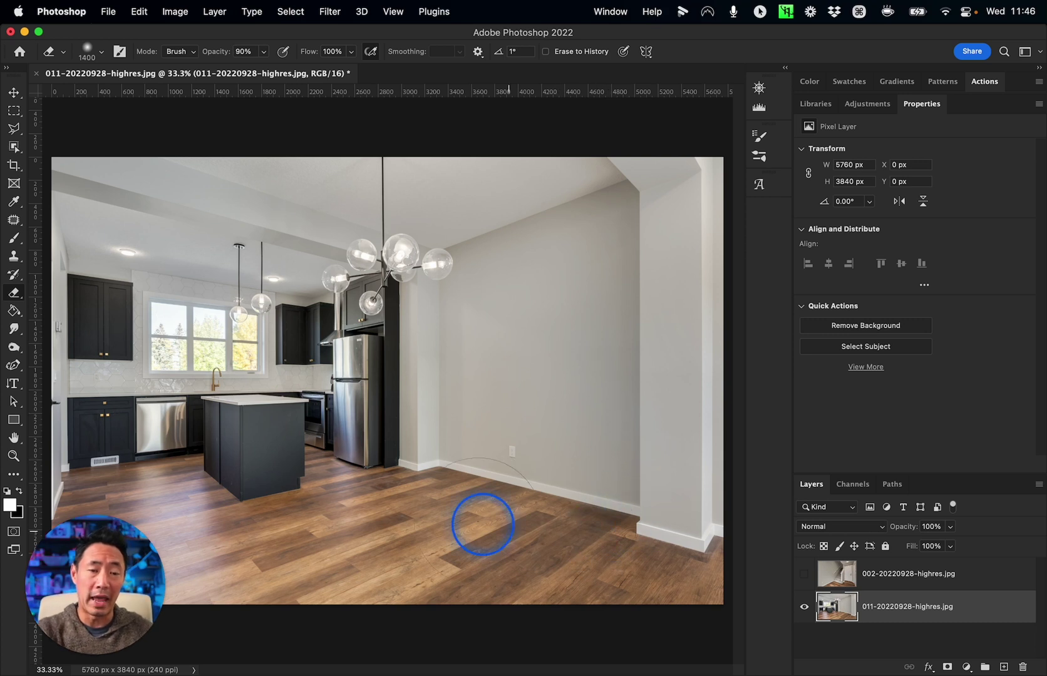
- Object-select the kitchen floor, copy it to Layer 1, and move Layer 1 above the 002 layer
click(15, 149)
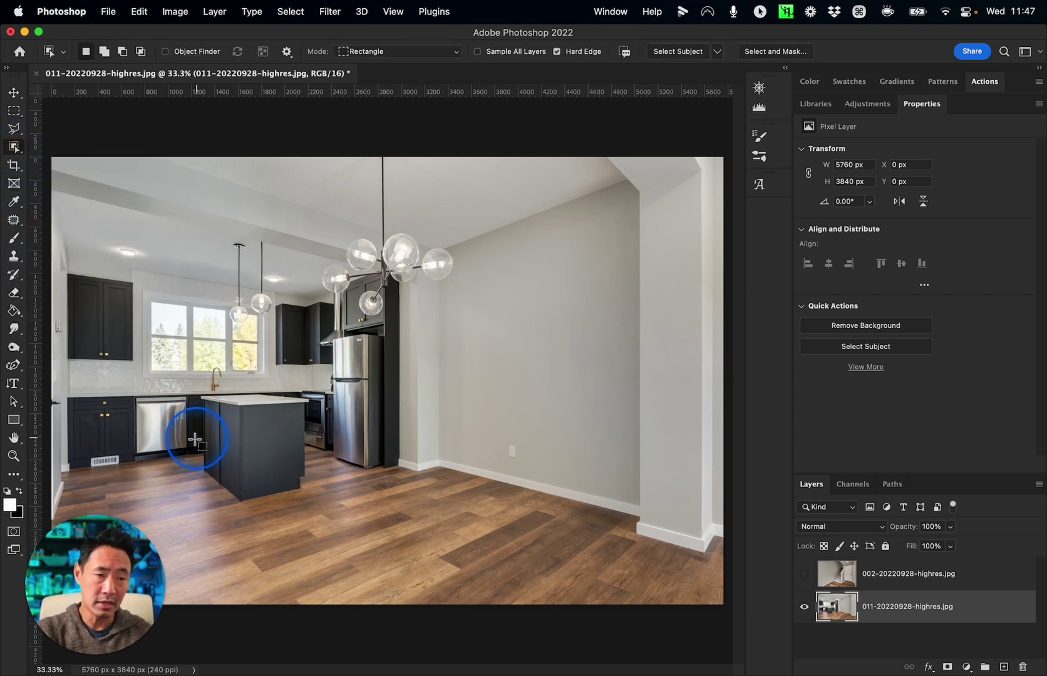
drag(51, 429, 1005, 645)
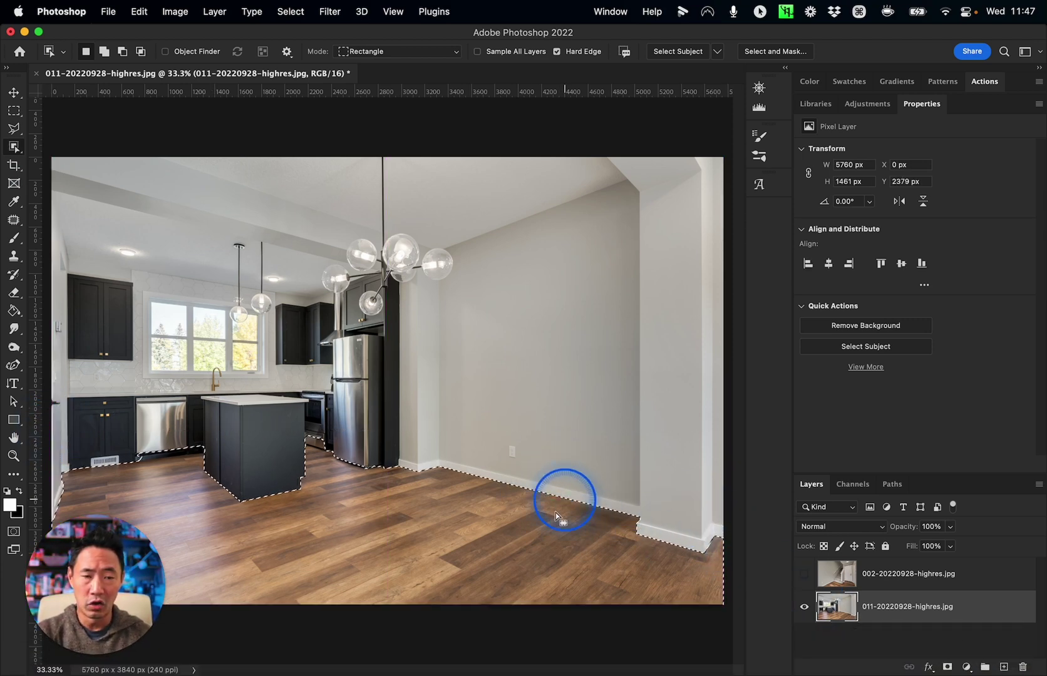
right_click(498, 524)
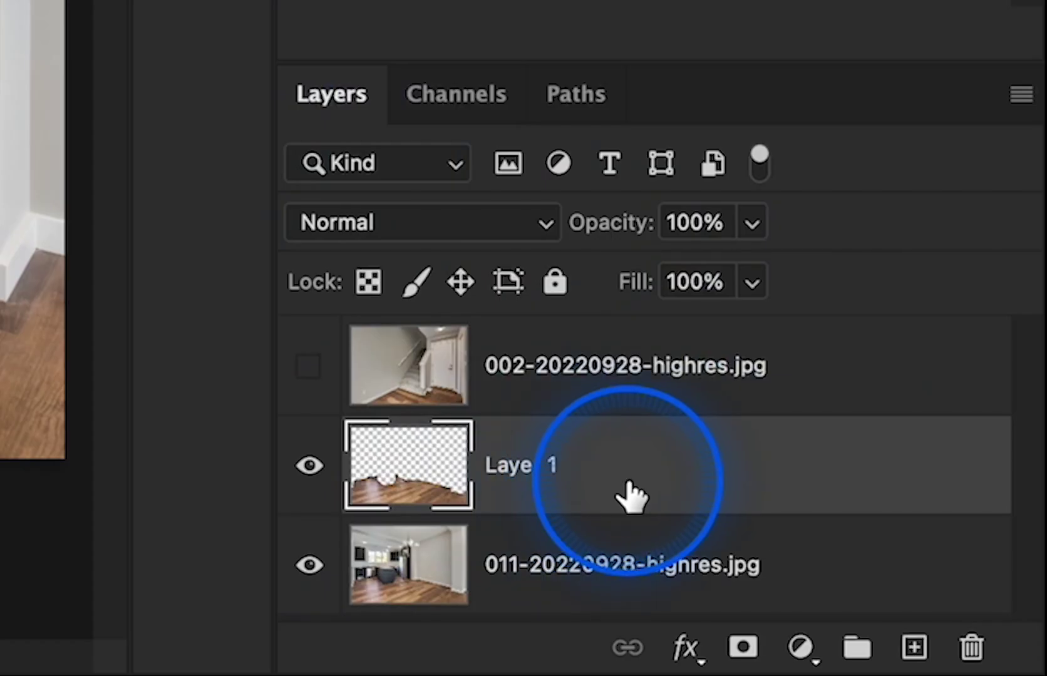
drag(670, 483, 679, 351)
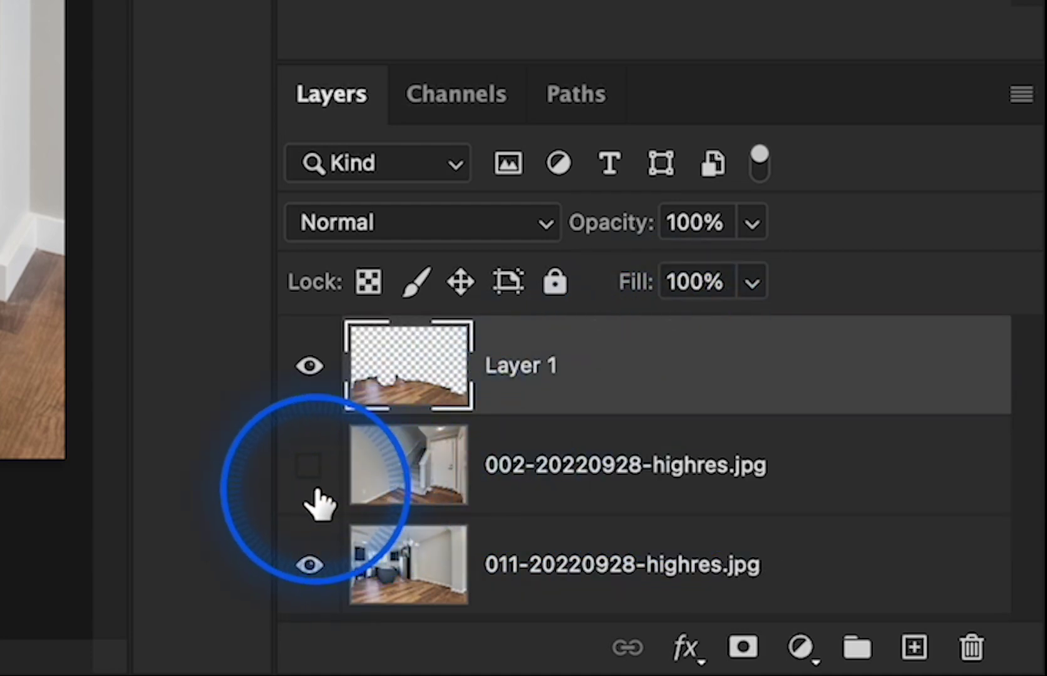
- Show the entryway layer again, then squash, flip horizontally and raise the floor layer
click(309, 465)
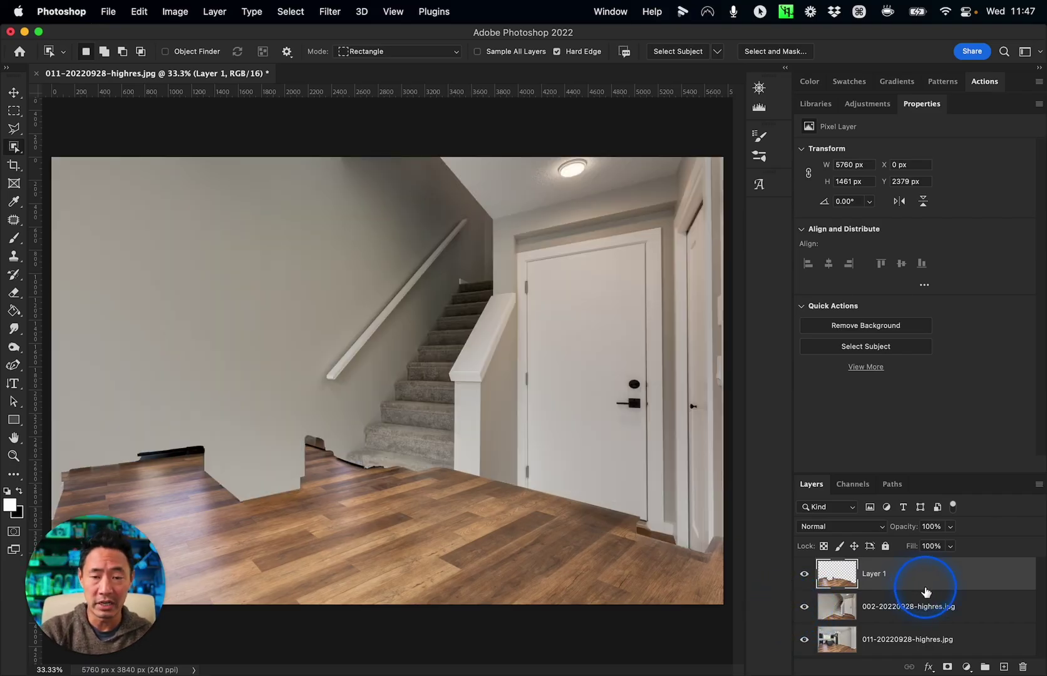
key(v)
drag(388, 433, 387, 447)
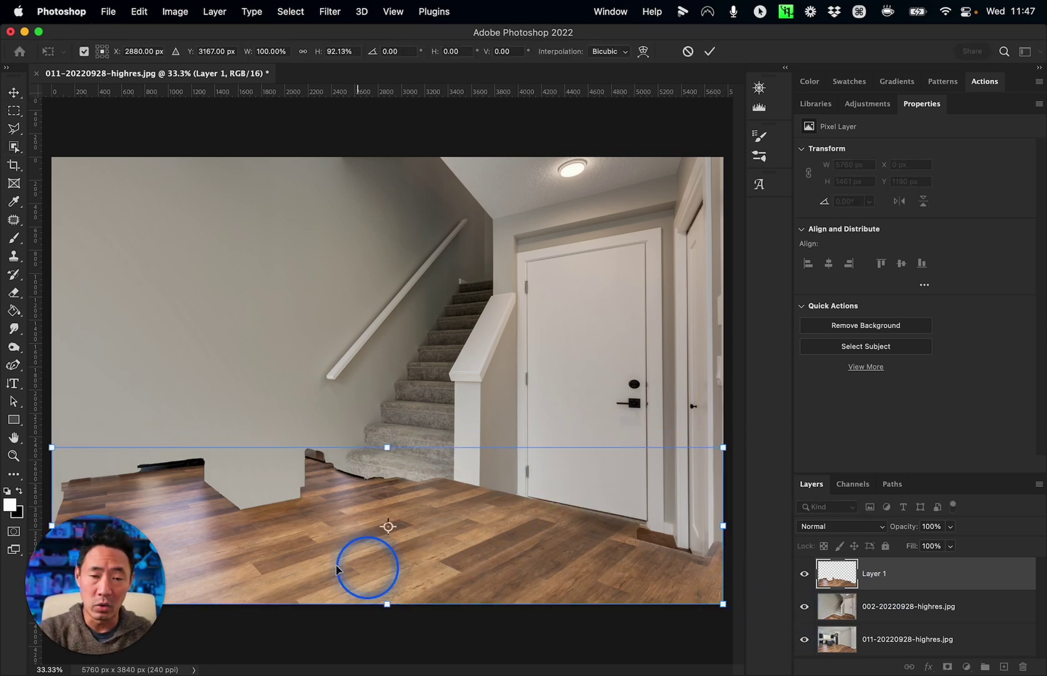
click(149, 7)
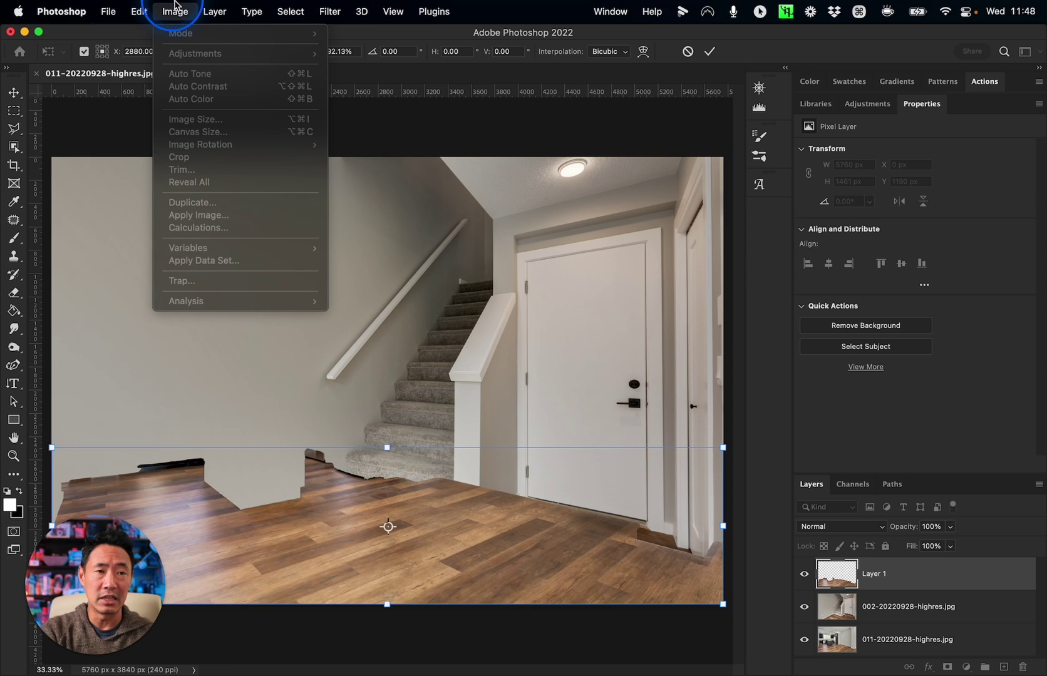
mouse_move(156, 323)
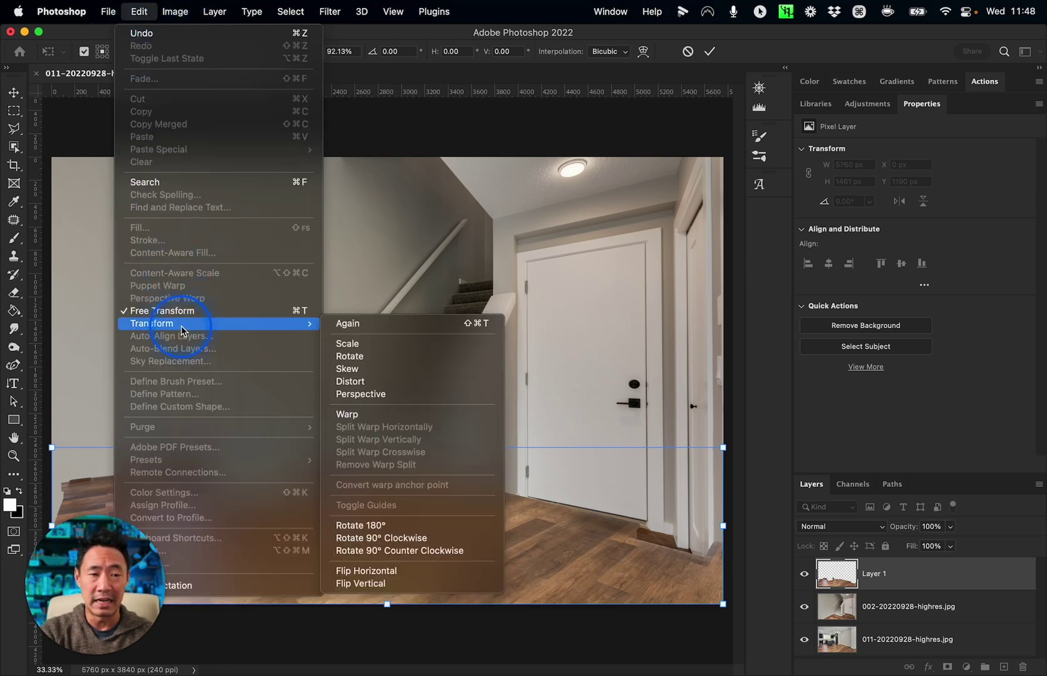
click(408, 569)
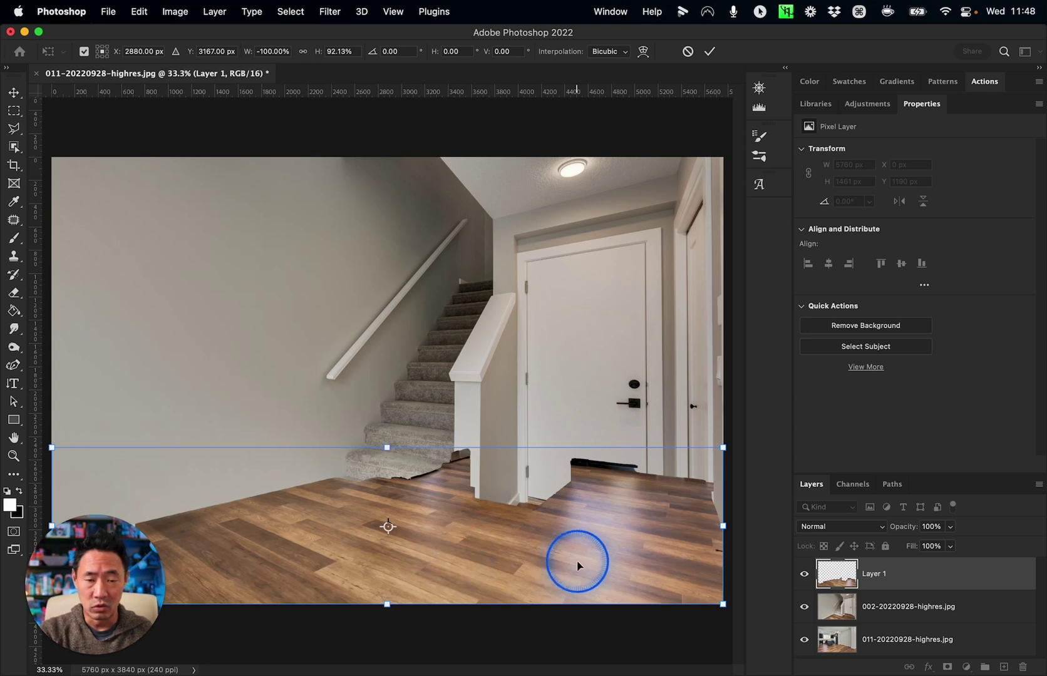
drag(533, 564, 533, 421)
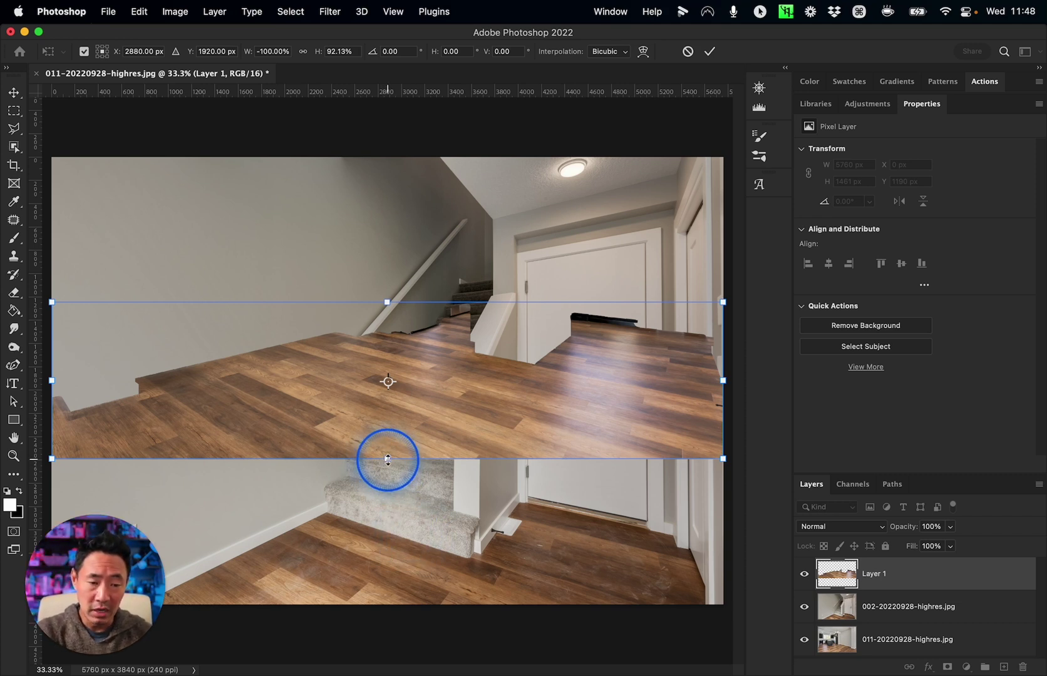
- Scale the floor layer proportionally to 7538 × 1761 px, commit, and nudge it higher
key(shift)
drag(388, 460, 387, 506)
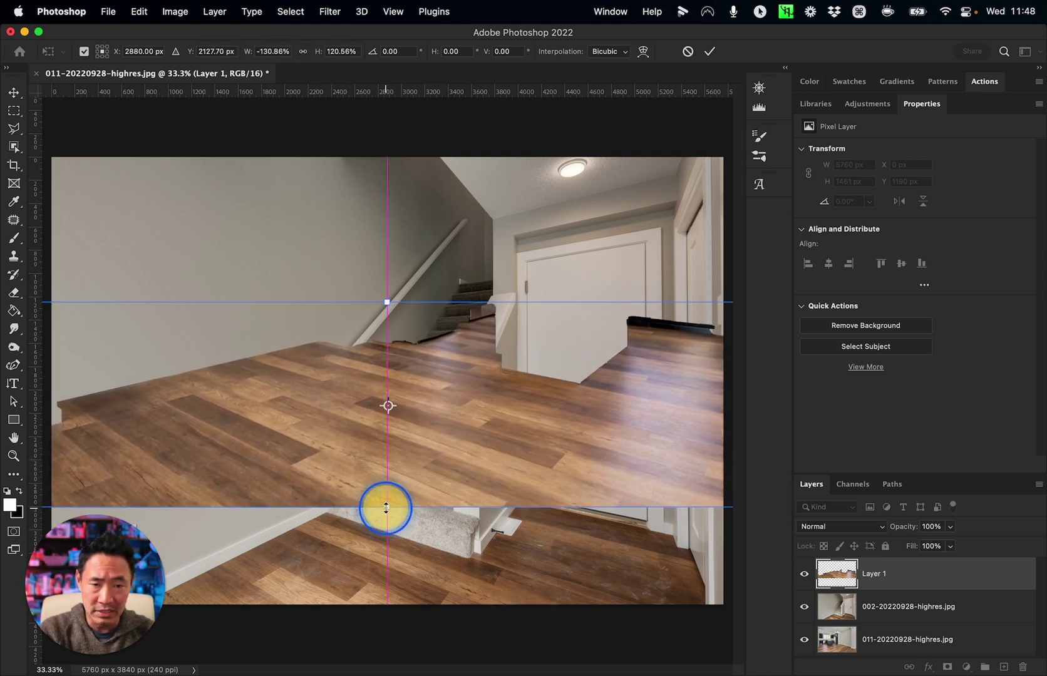
key(Return)
drag(469, 419, 469, 358)
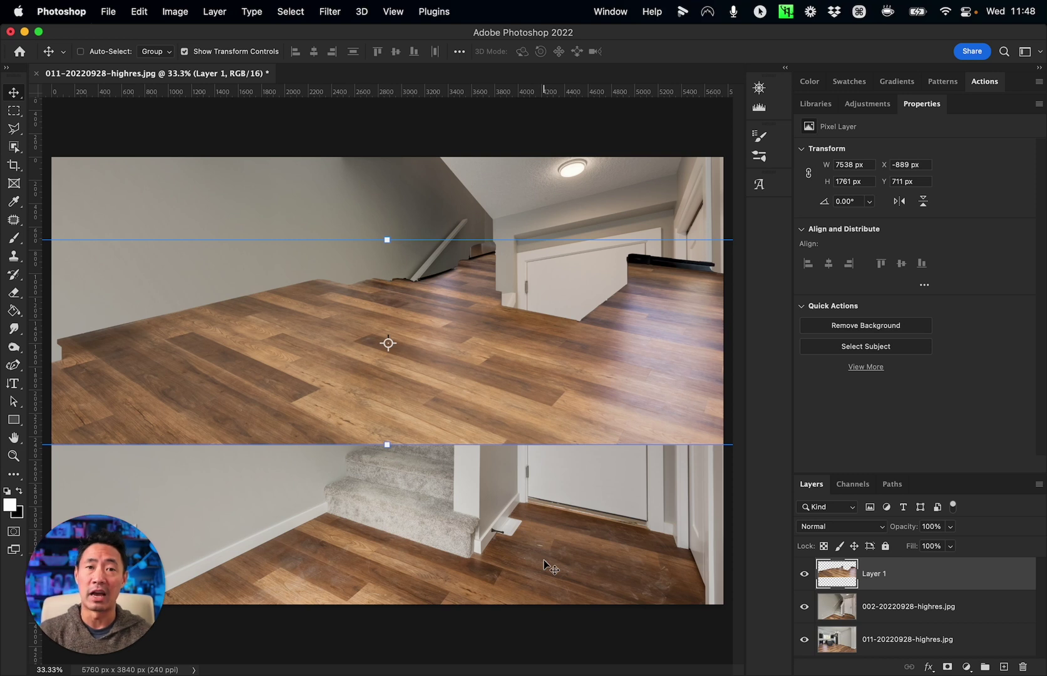
click(580, 467)
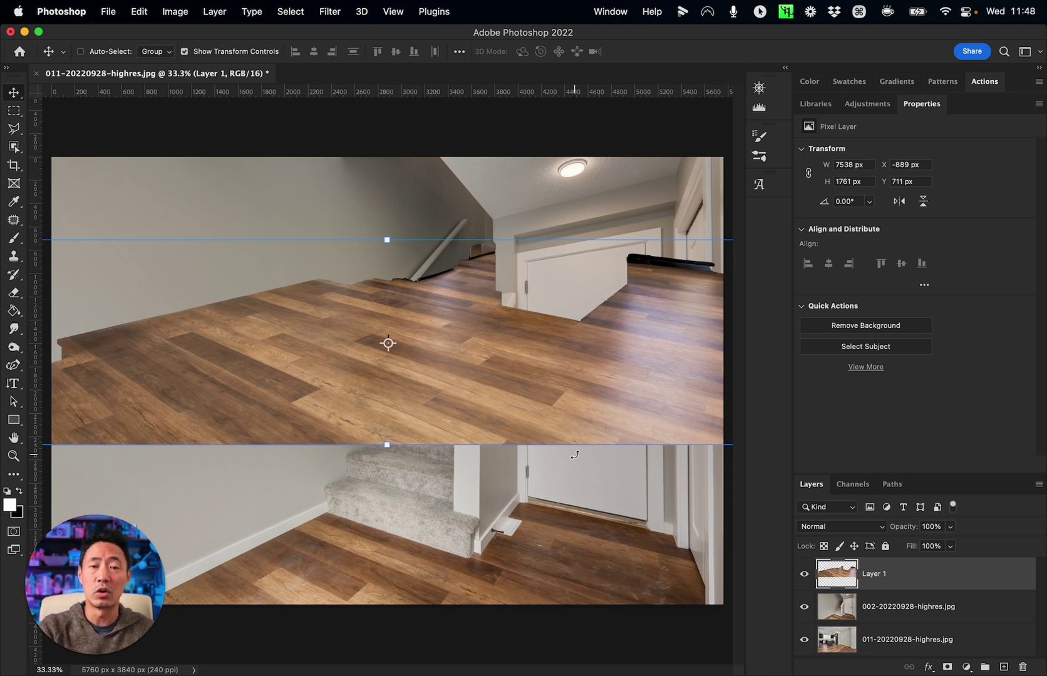
click(563, 607)
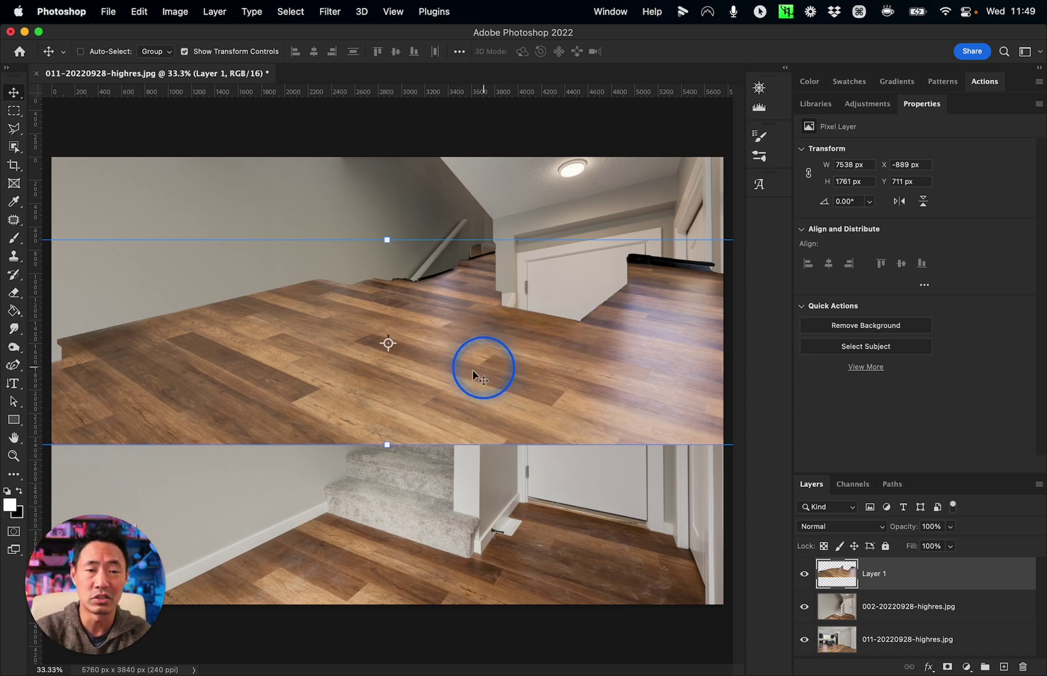
- Rotate Layer 1 by 180° and drag it flush with the image top at Y 0 px
right_click(835, 579)
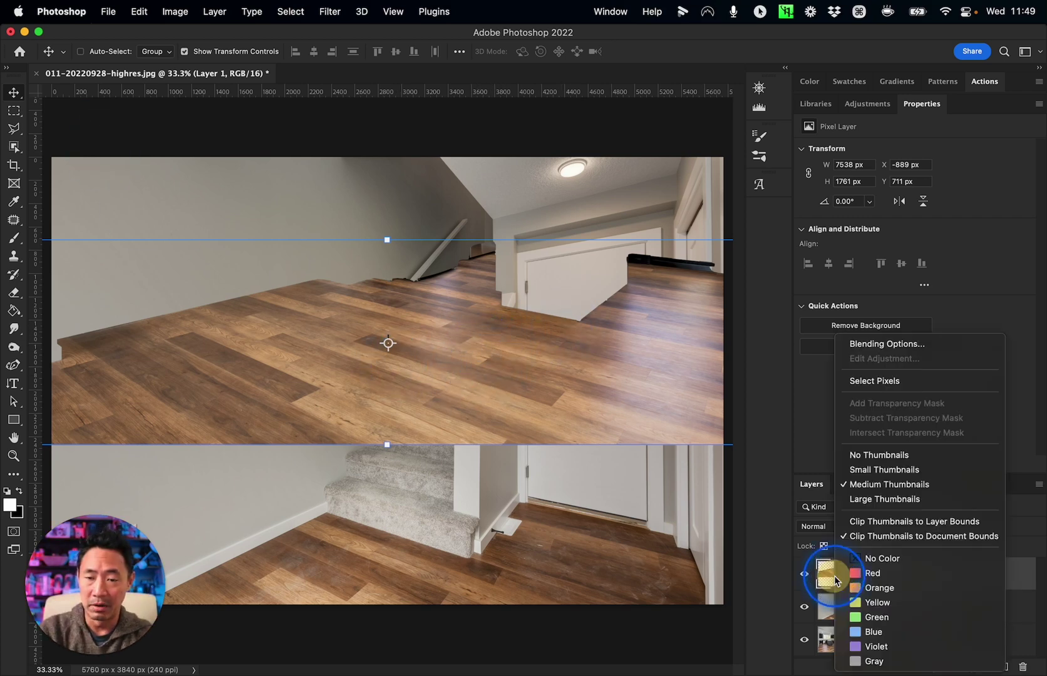
click(139, 11)
click(140, 13)
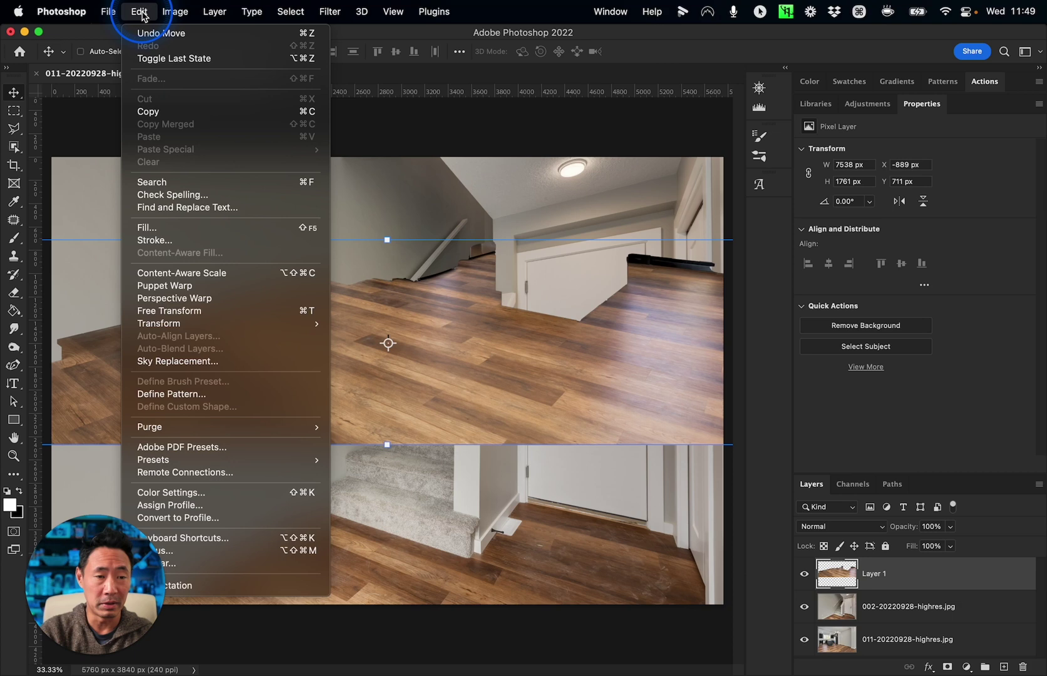
mouse_move(210, 324)
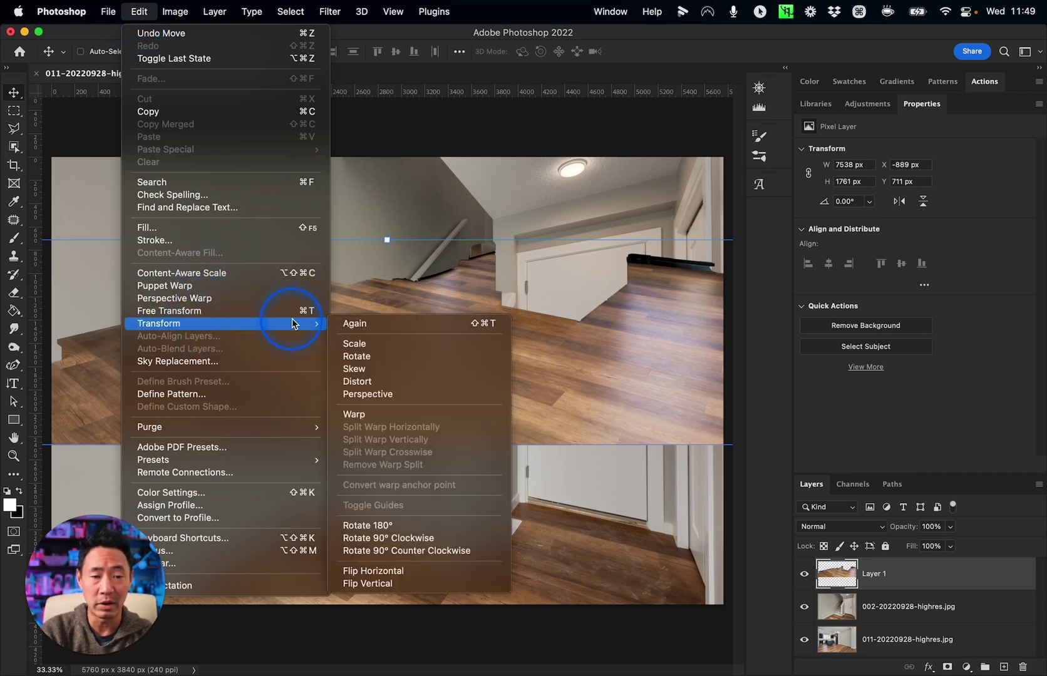
click(386, 526)
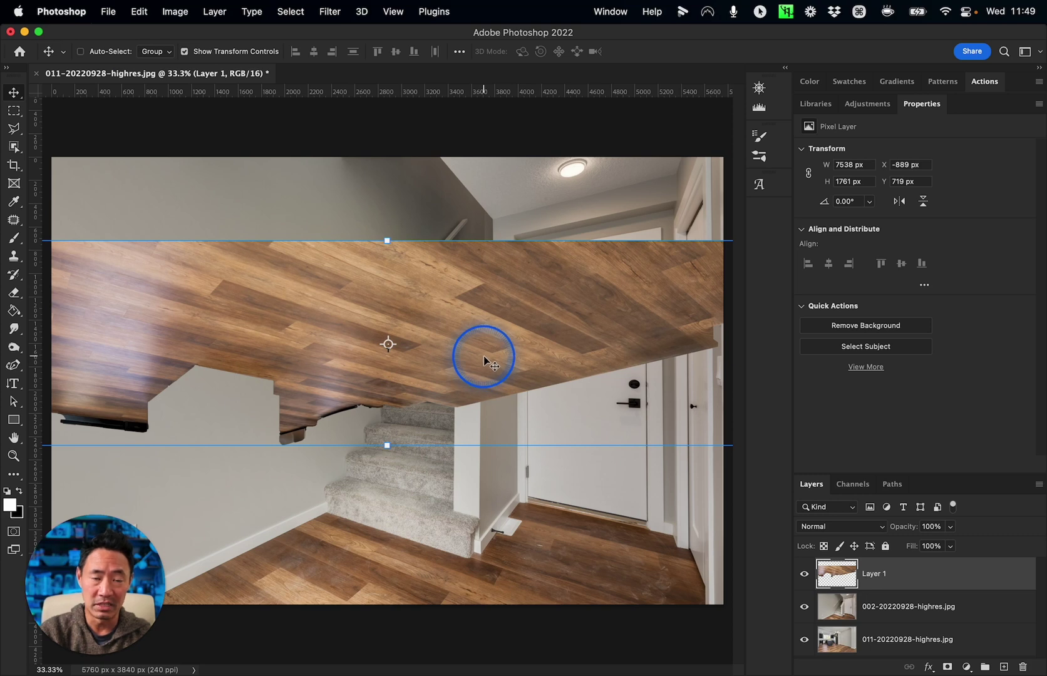
drag(483, 356, 486, 309)
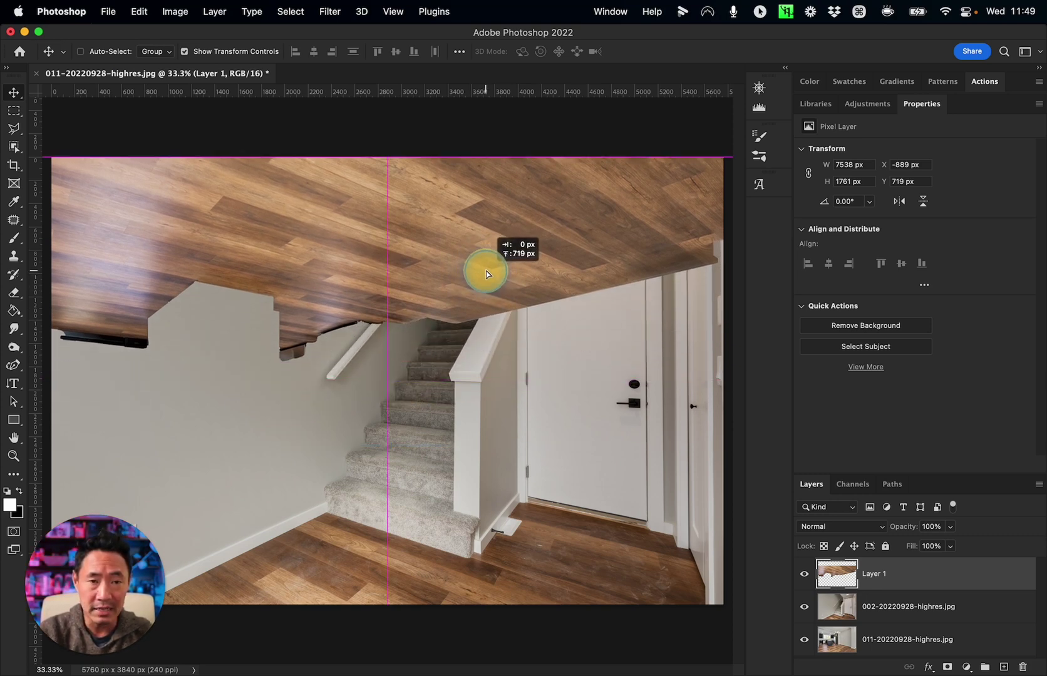
drag(486, 274, 482, 270)
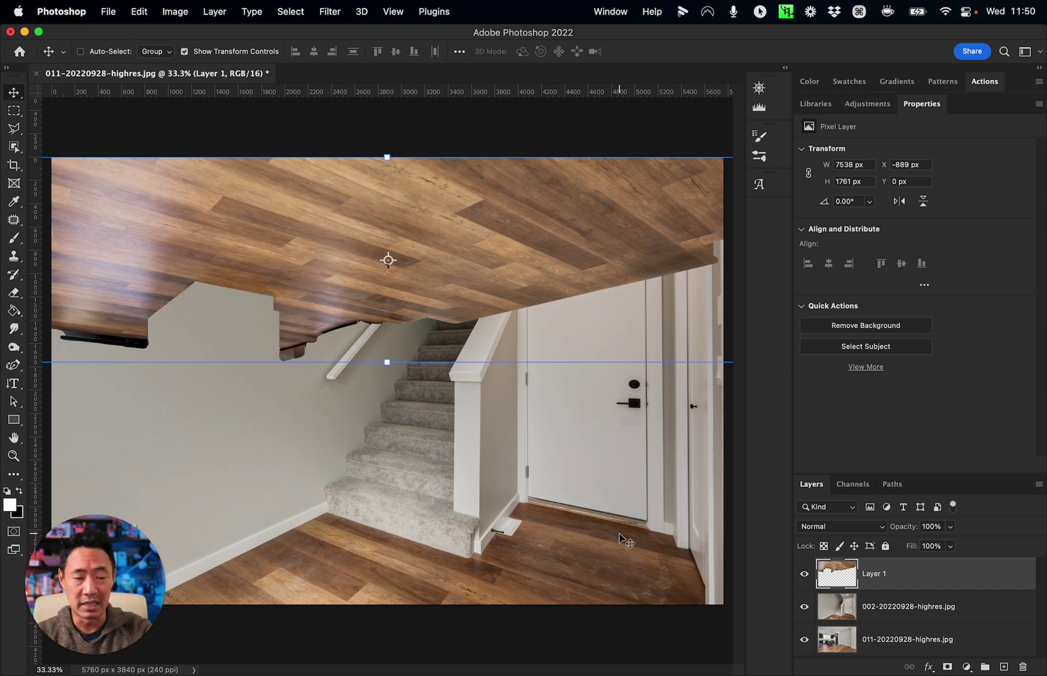
- Stamp the visible layers into Layer 2 with Cmd+Opt+Shift+E and launch Filter > Vanishing Point
key(shift)
key(alt)
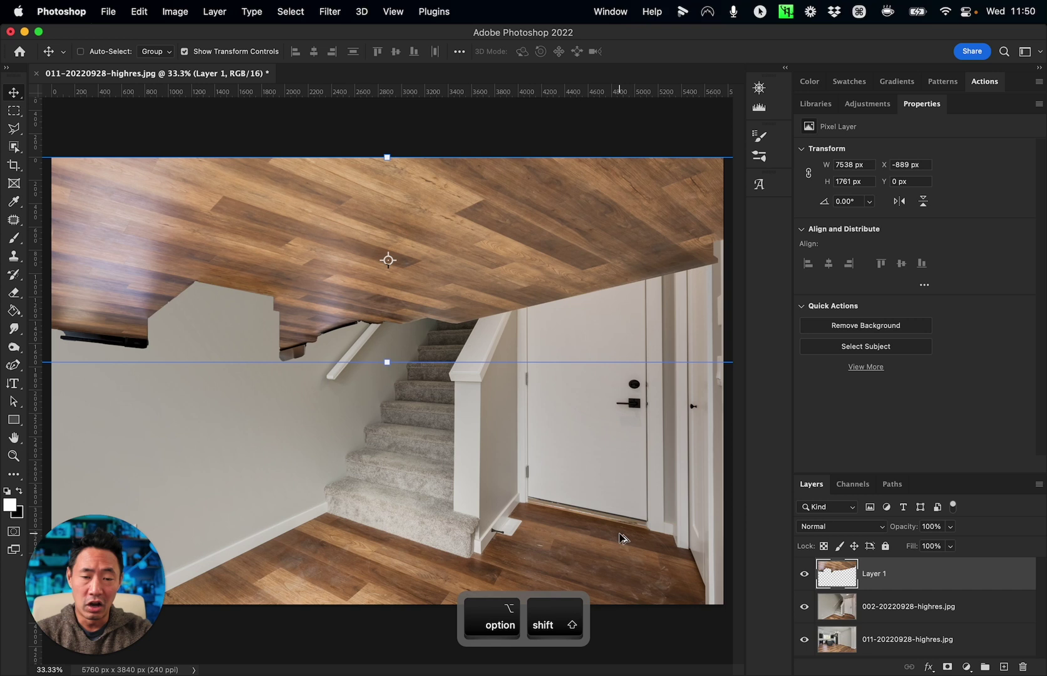
key(super)
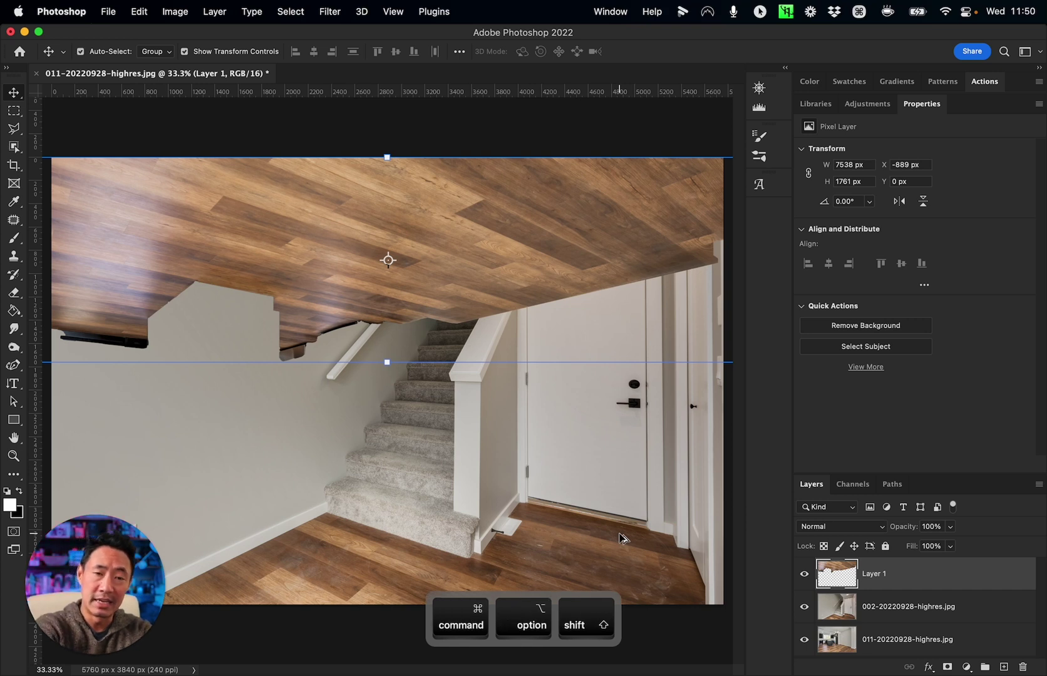
key(super+alt+shift+e)
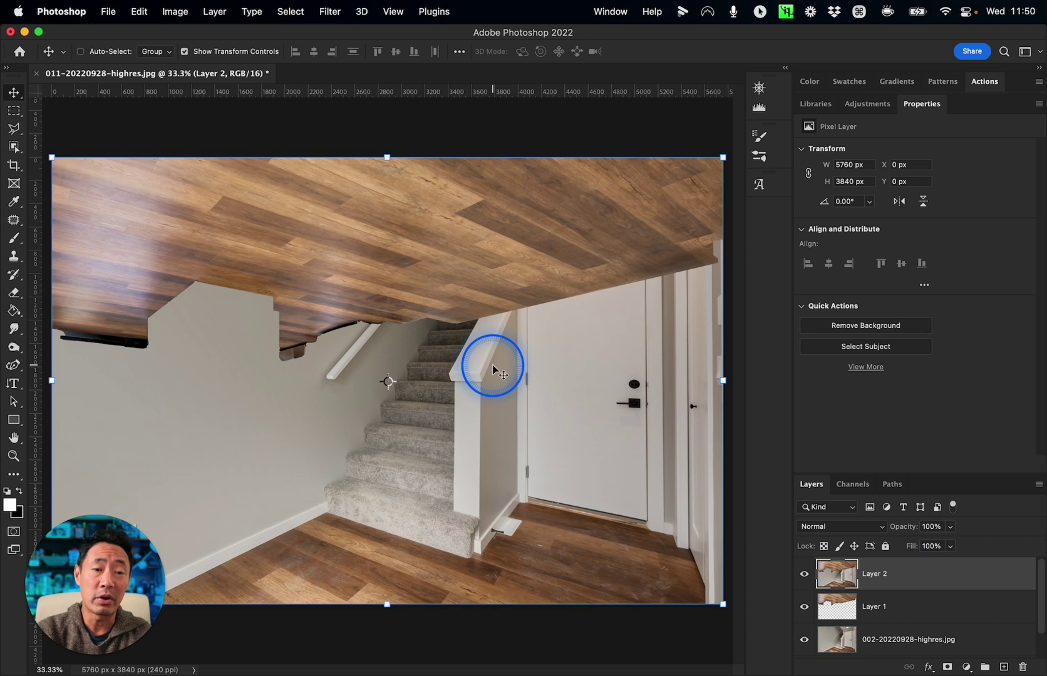
click(330, 11)
click(360, 161)
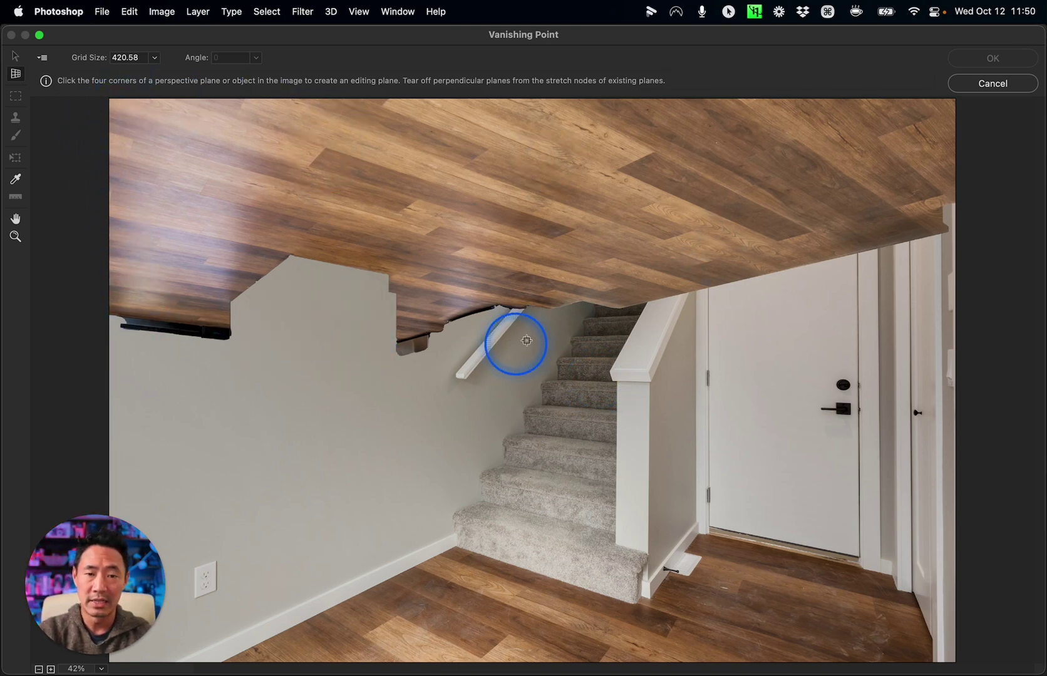
- Zoom out the preview and click four corners of a perspective plane over the ceiling
key(super)
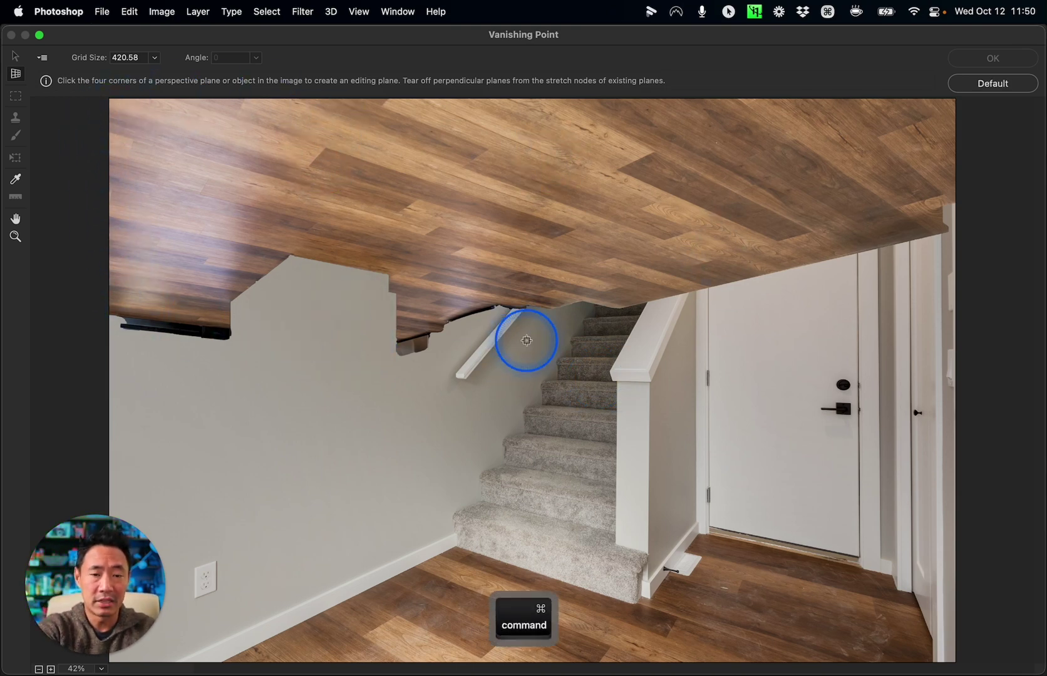
key(super+minus)
key(super+minus)
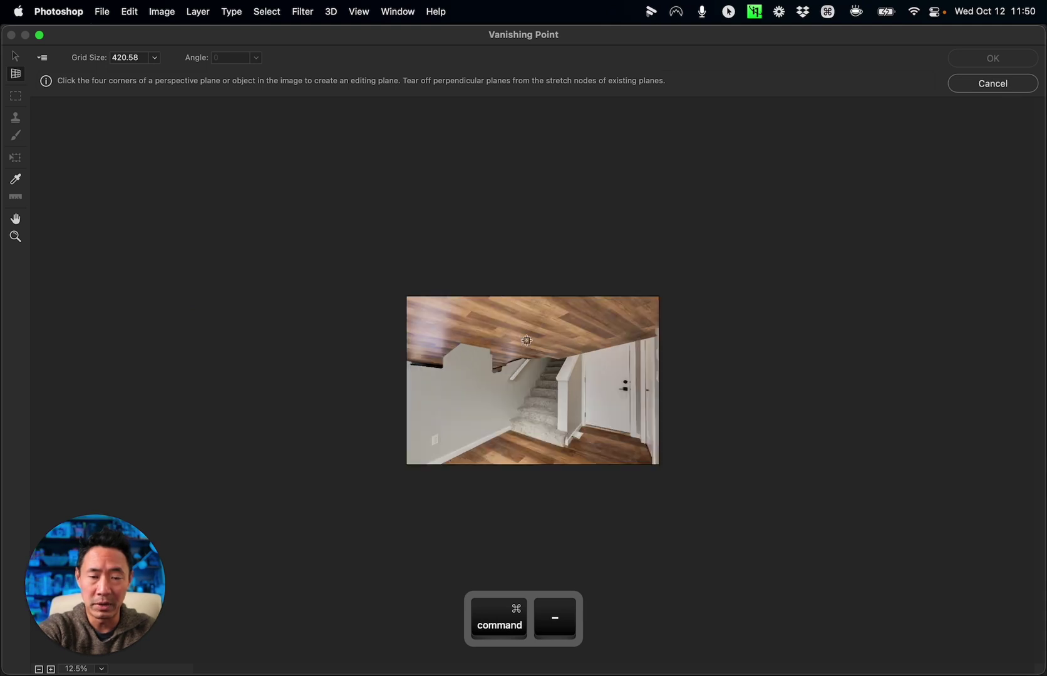
click(16, 75)
click(477, 384)
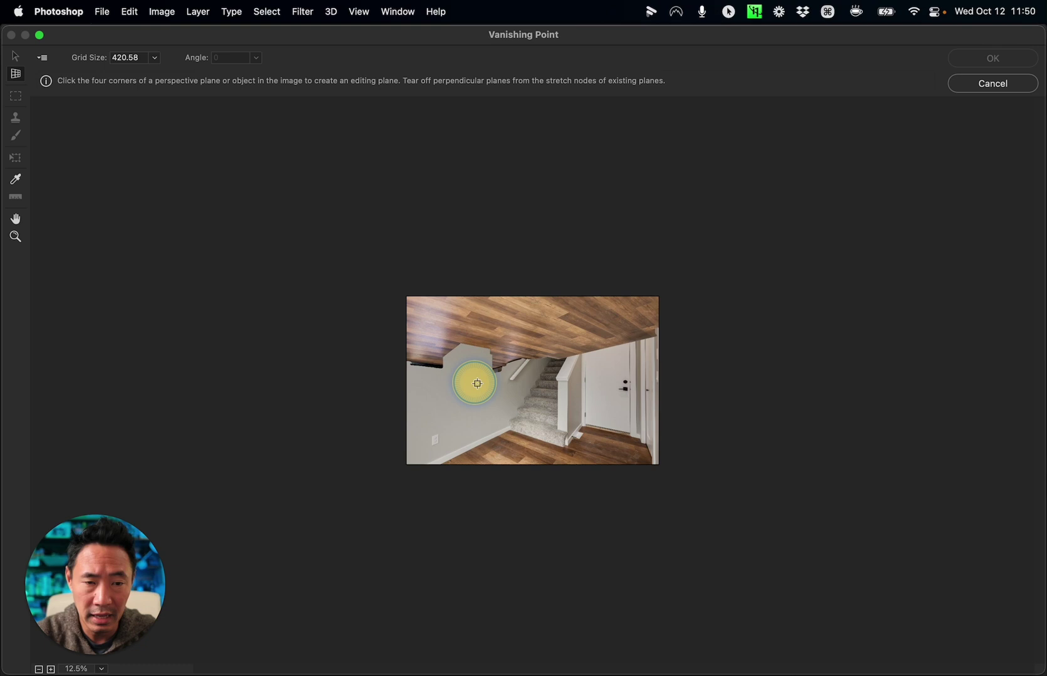
click(406, 362)
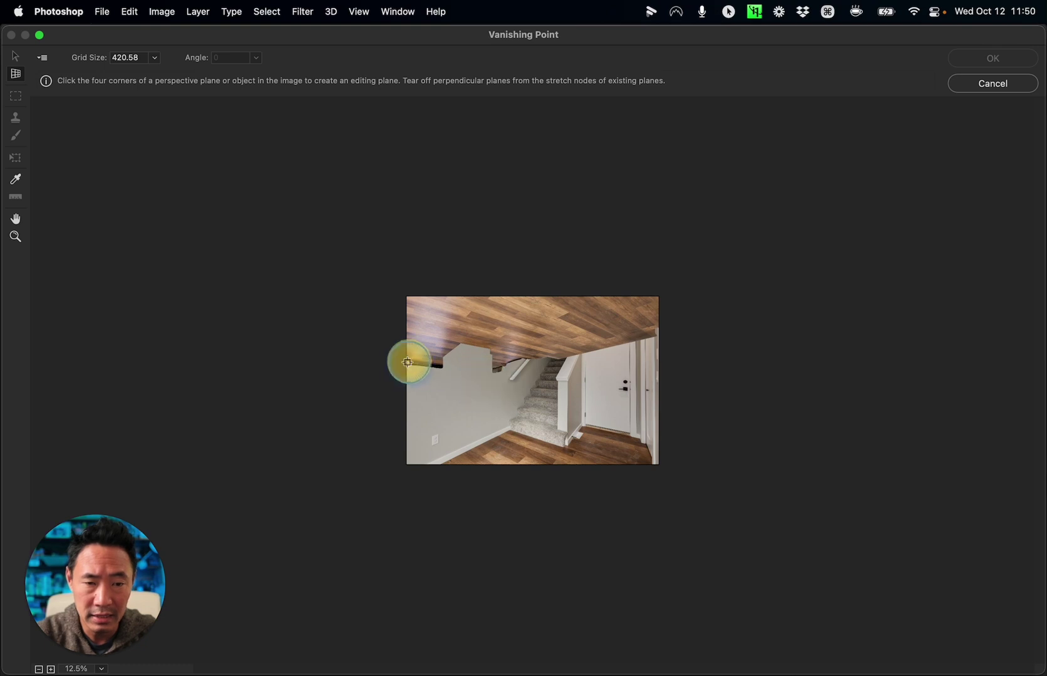
click(530, 375)
click(727, 333)
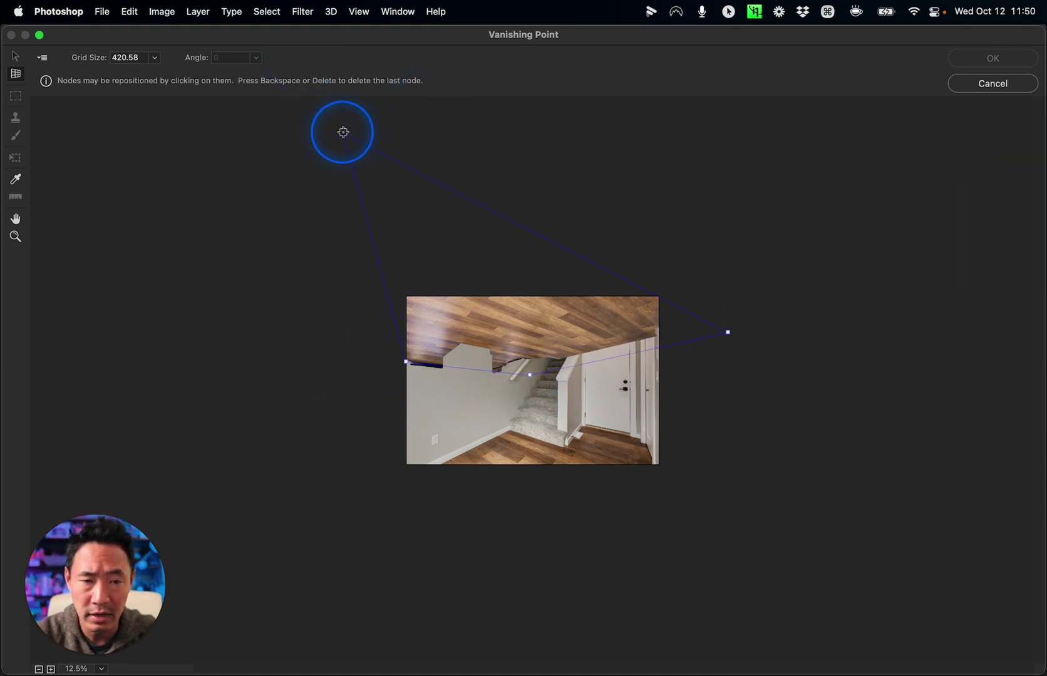
click(352, 110)
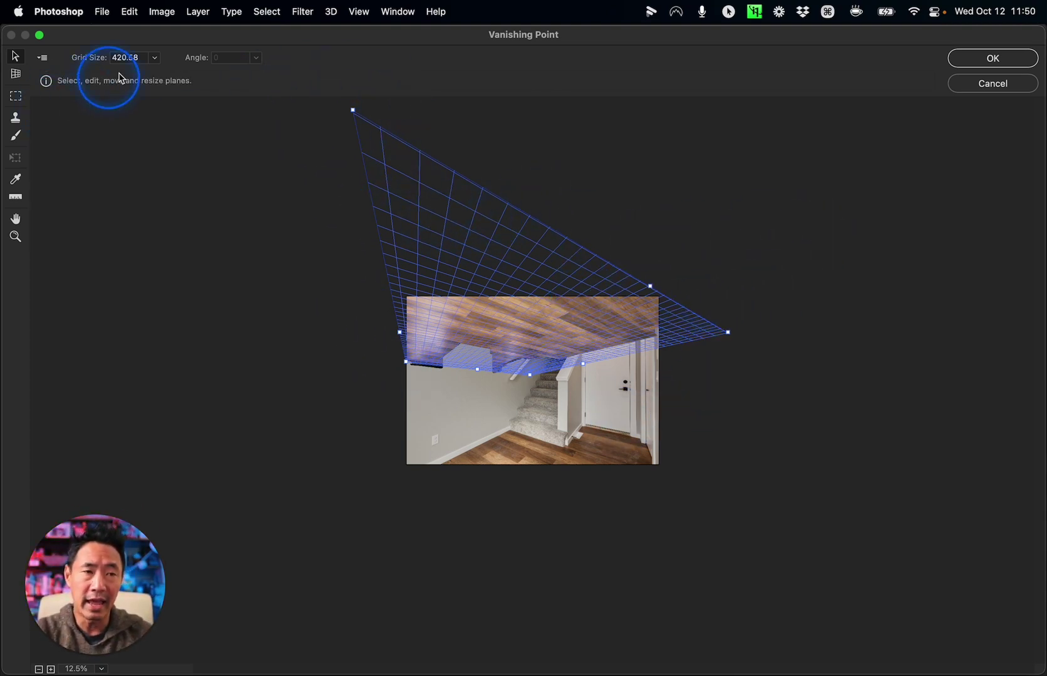
- Coarsen the grid slightly and drag the plane's corners to match the ceiling's plank lines
click(155, 58)
mouse_move(116, 73)
mouse_down()
mouse_move(94, 71)
mouse_move(117, 74)
mouse_up()
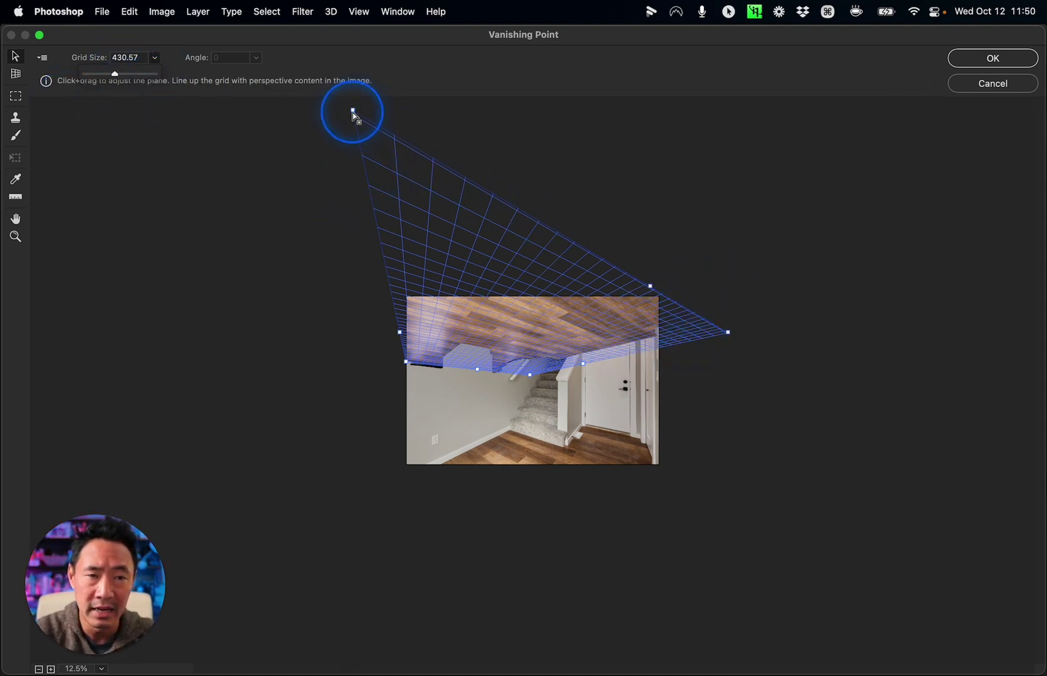
drag(352, 111, 364, 104)
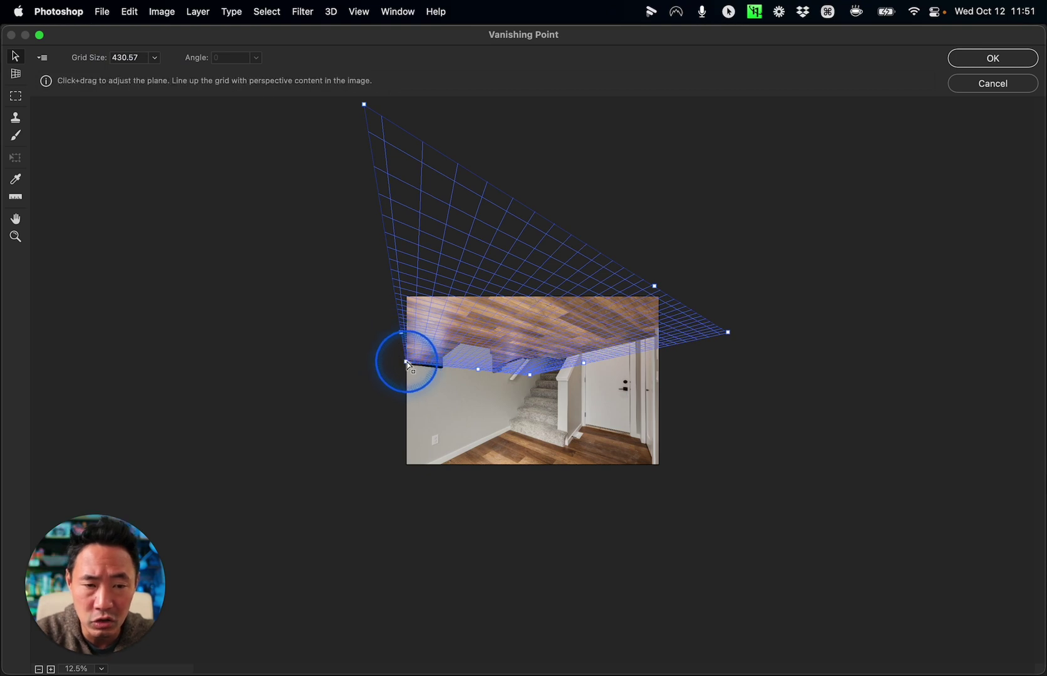
drag(407, 363, 355, 348)
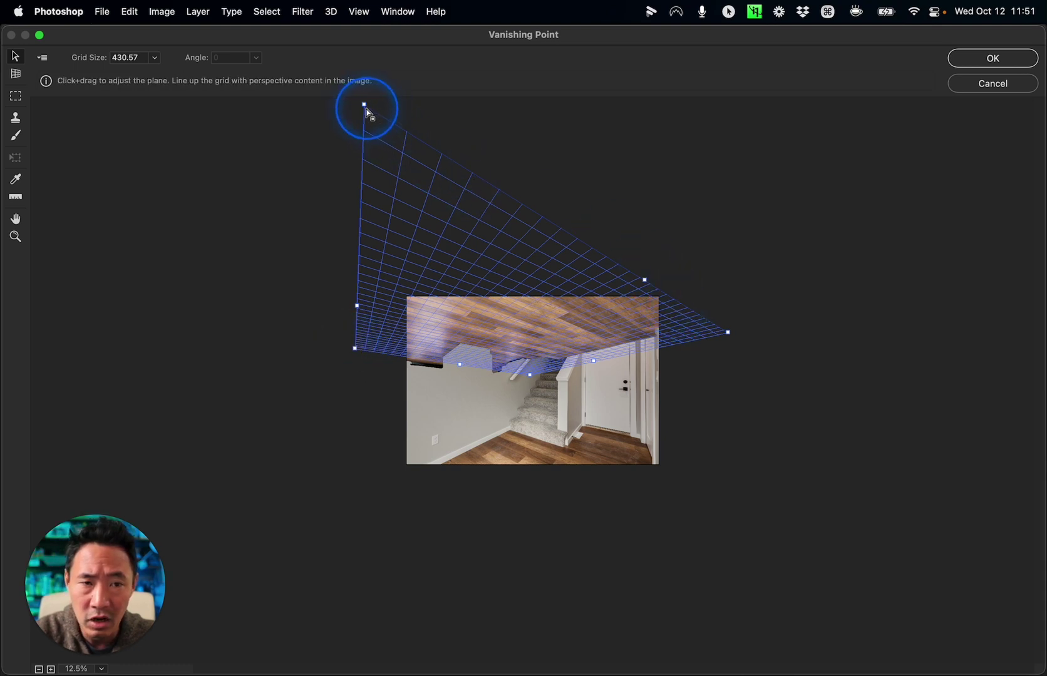
drag(365, 106, 630, 102)
drag(411, 299, 397, 292)
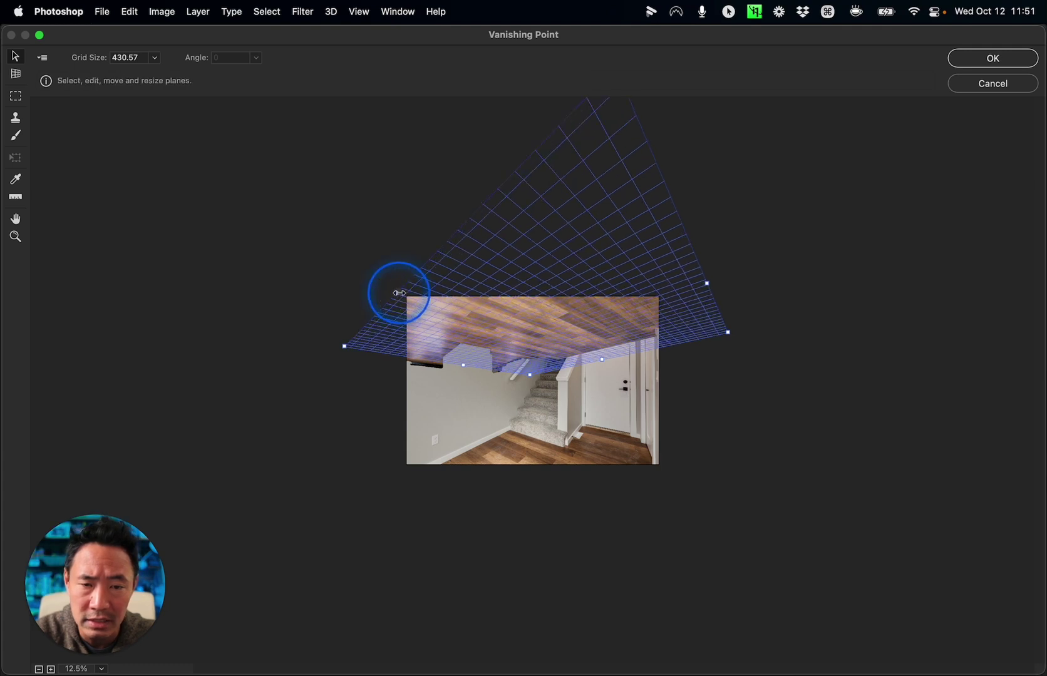
key(super+equal)
key(super+equal)
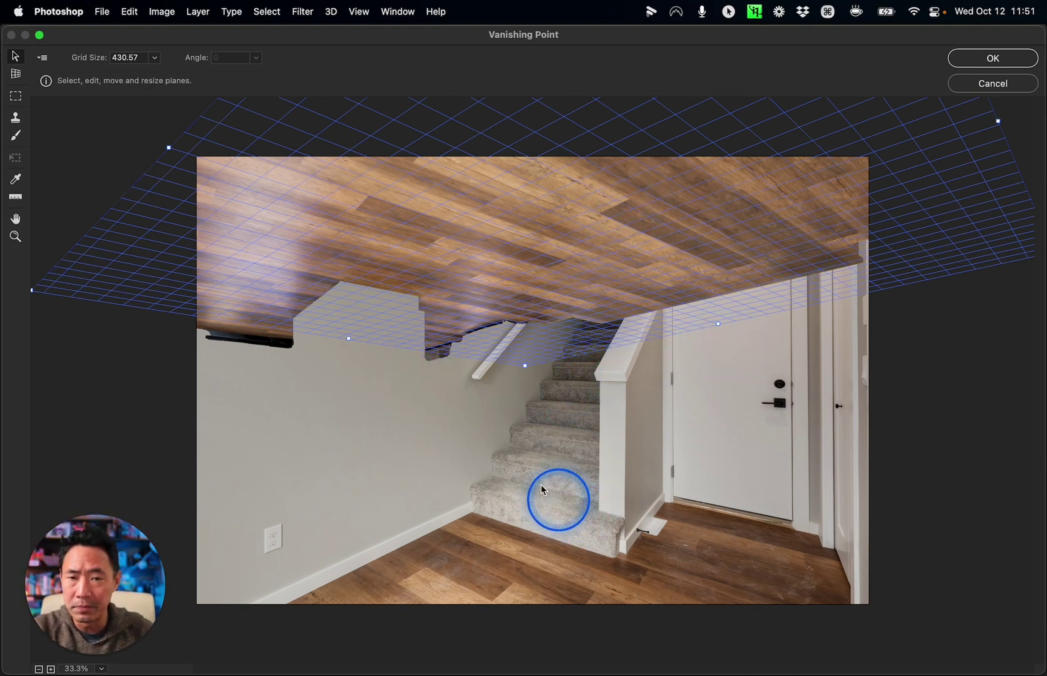
key(super+minus)
key(super+minus)
key(super+minus)
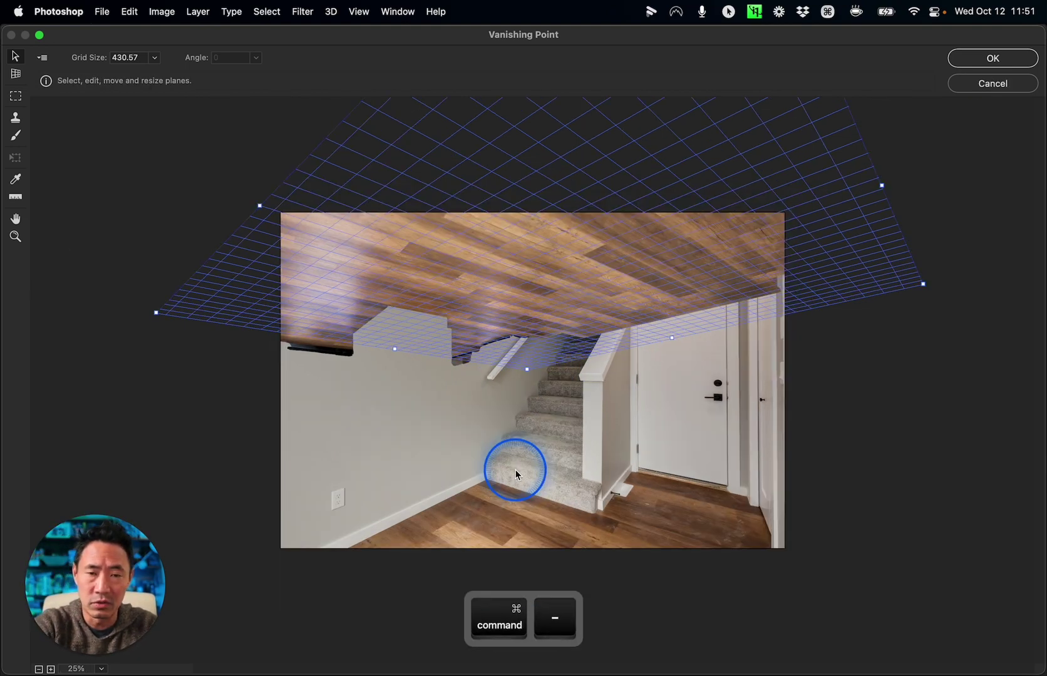
- Create a new perspective plane by clicking four corners on the floor
click(16, 73)
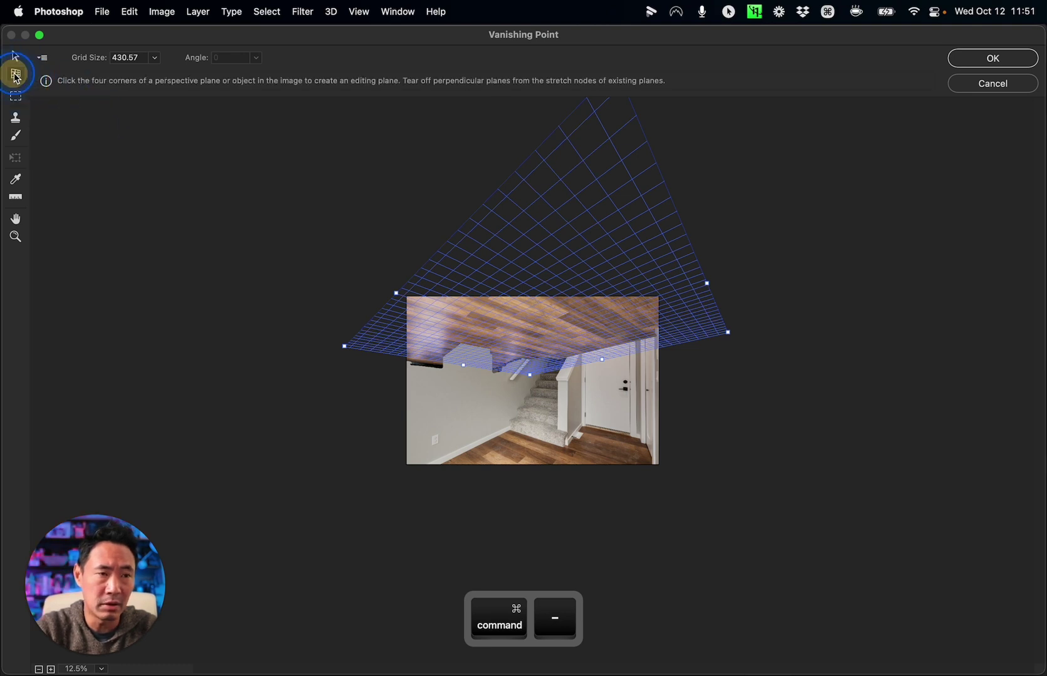
click(395, 492)
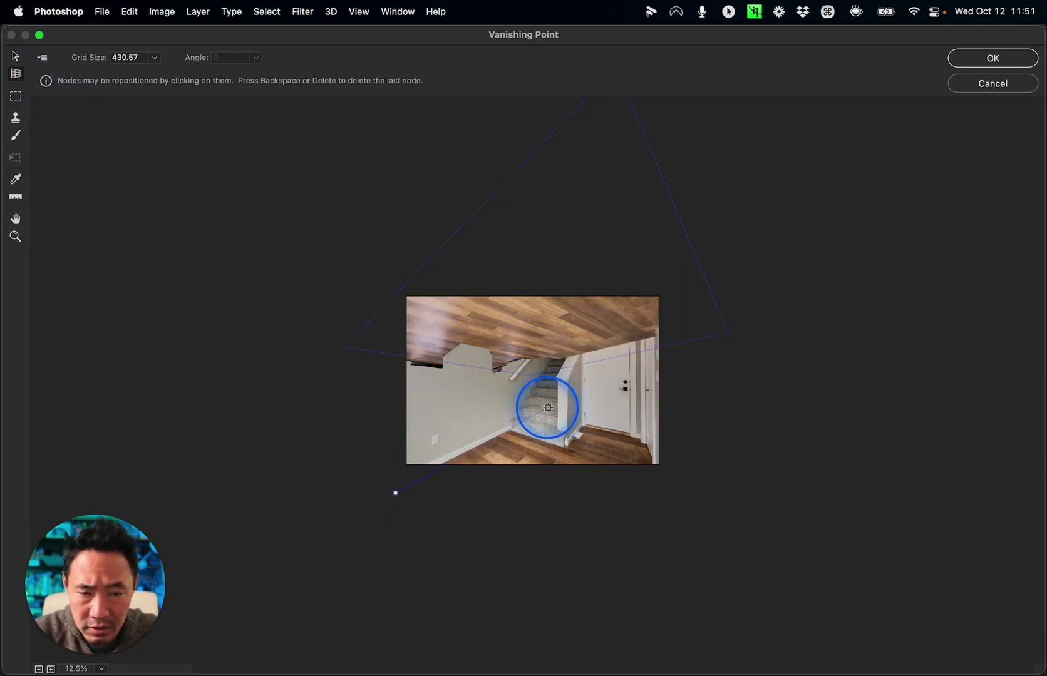
click(549, 409)
click(725, 450)
click(658, 660)
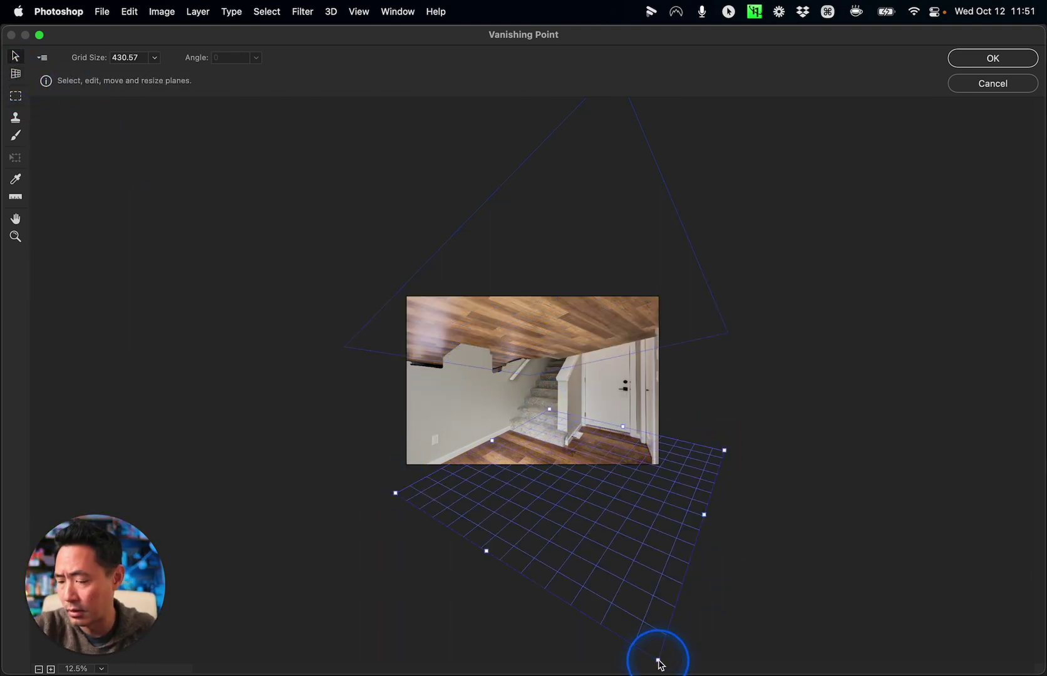
- Drag the floor plane's corners to follow the floor, extending the lower-left below the photo
drag(395, 496, 392, 490)
drag(622, 429, 616, 433)
drag(658, 663, 562, 643)
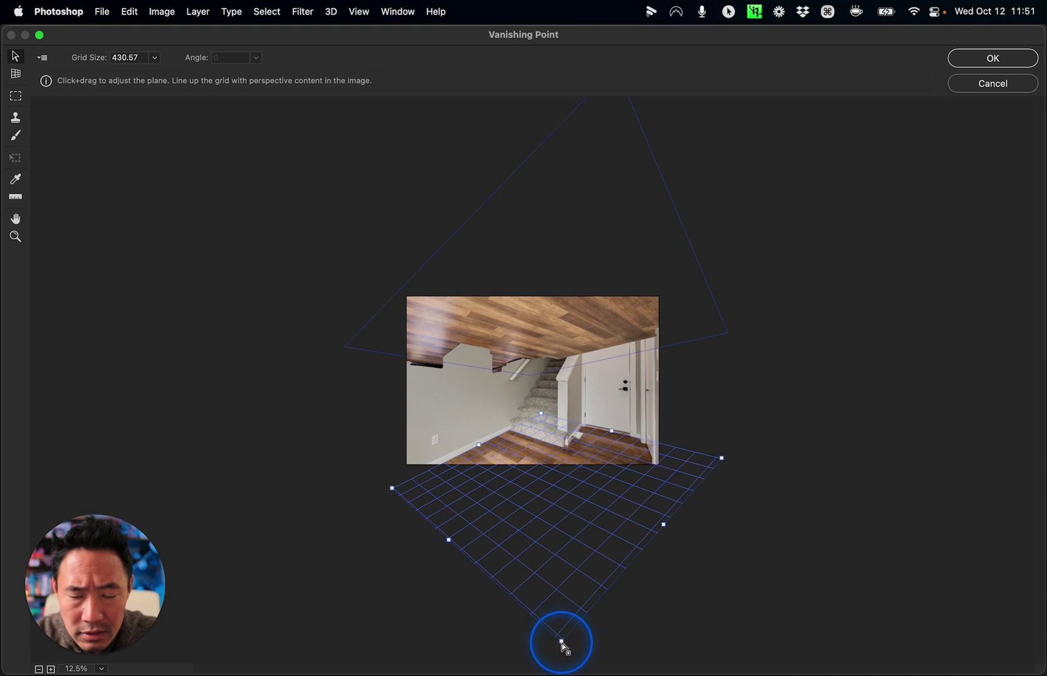
key(super+equal)
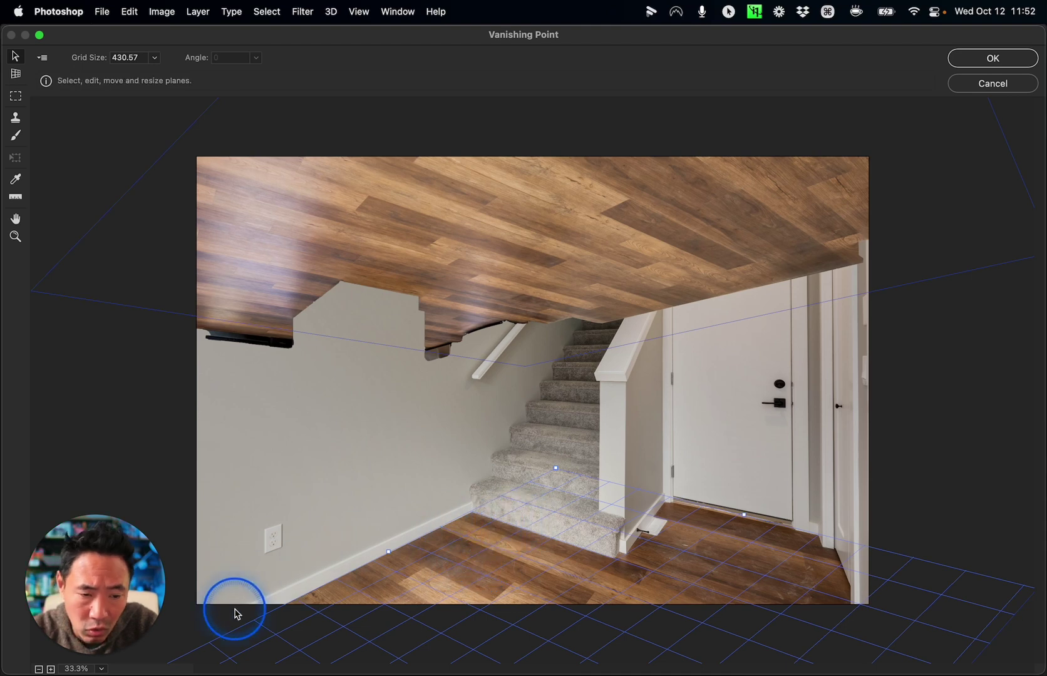
key(super+minus)
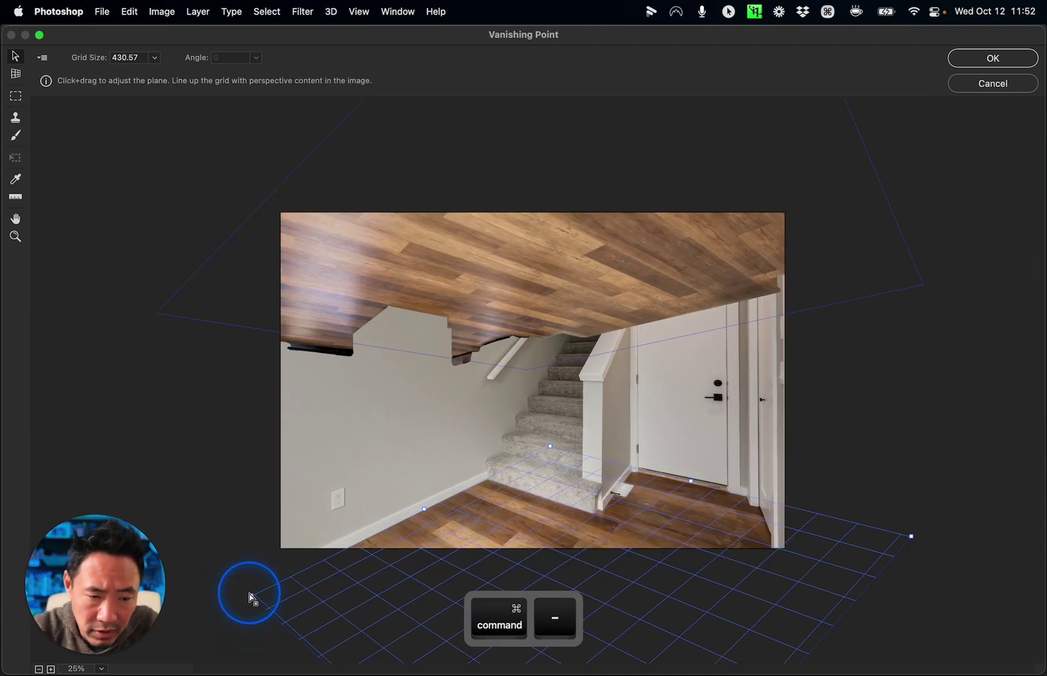
drag(251, 596, 292, 576)
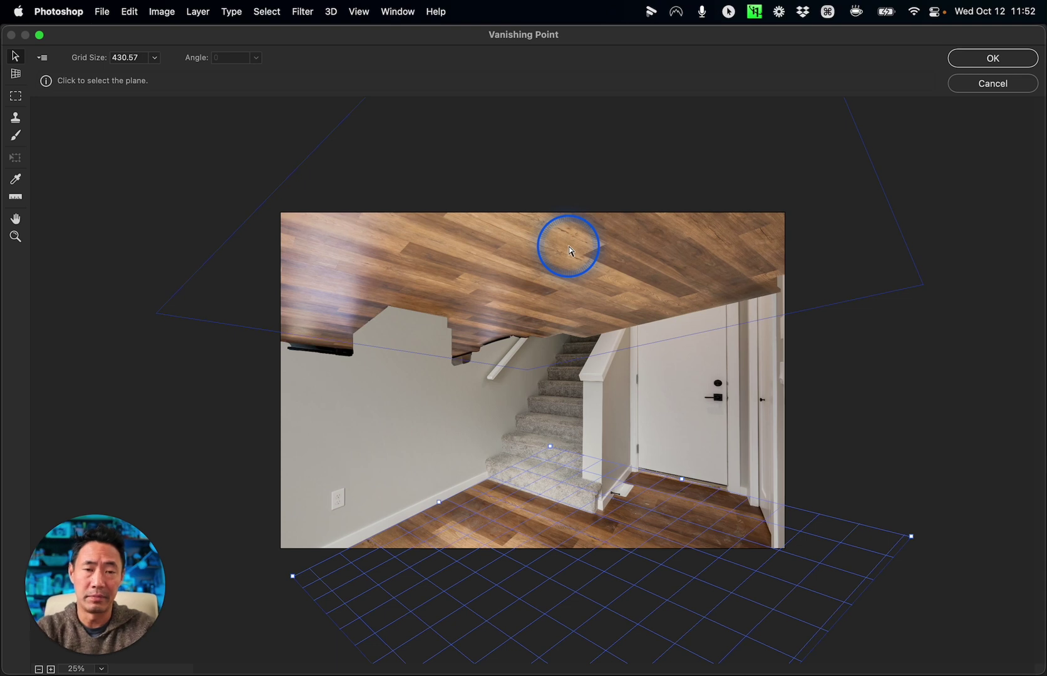
- With the Stamp tool, sample the wood ceiling and paint planks across the floor plane
click(16, 119)
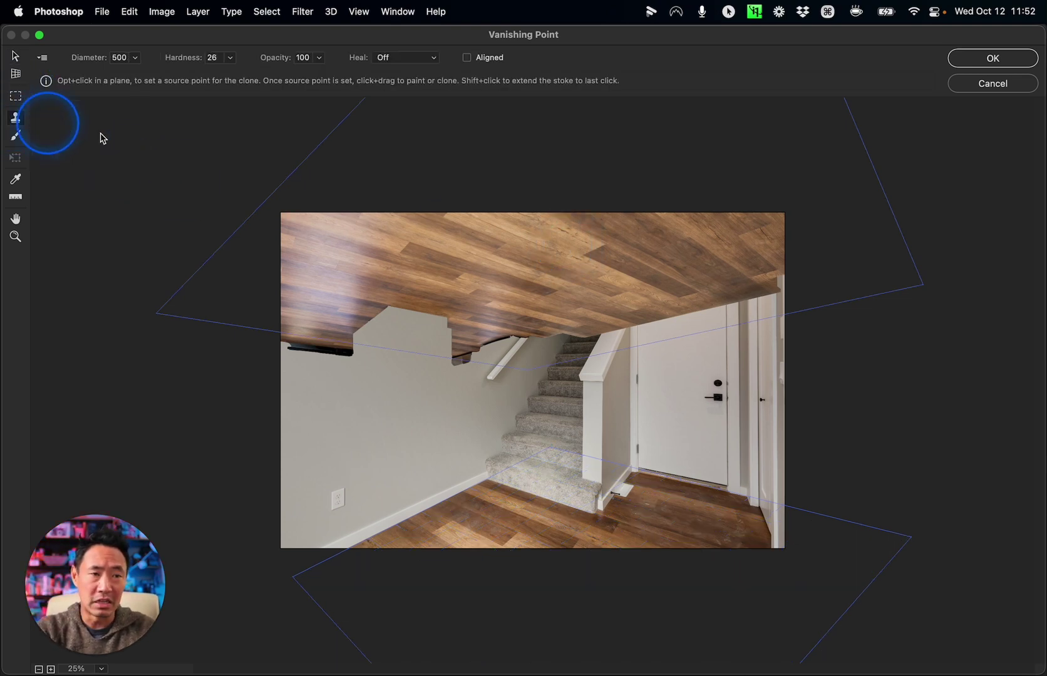
key(alt)
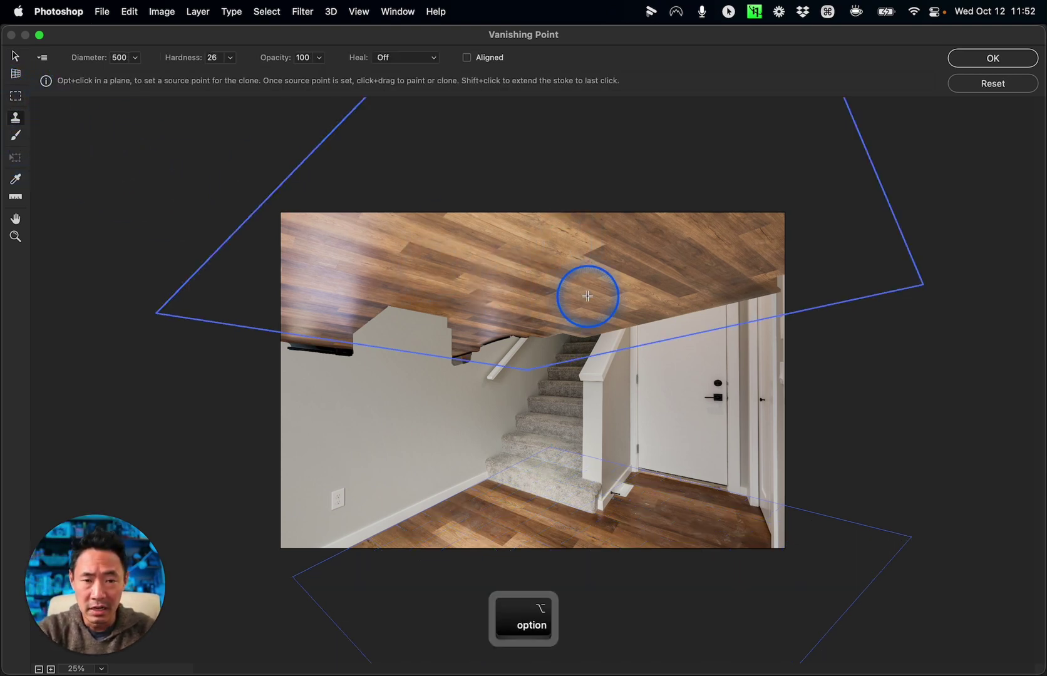
alt+click(573, 289)
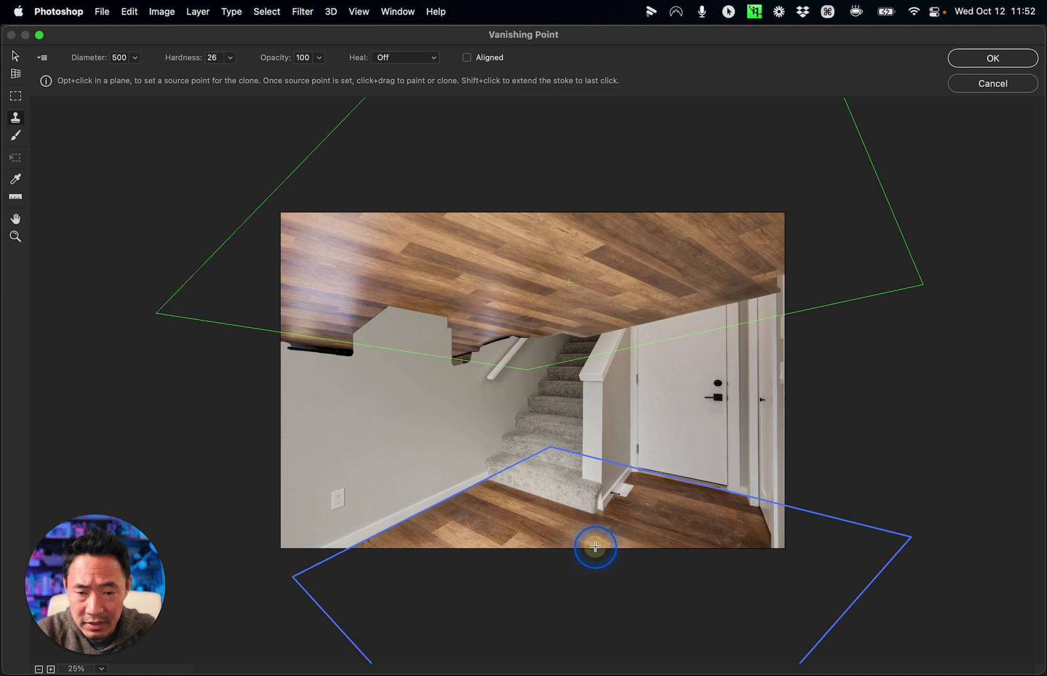
mouse_move(595, 546)
mouse_down()
mouse_move(500, 507)
mouse_move(389, 546)
mouse_move(478, 503)
mouse_move(626, 551)
mouse_move(703, 552)
mouse_move(655, 513)
mouse_move(694, 493)
mouse_move(753, 545)
mouse_move(638, 483)
mouse_move(606, 508)
mouse_move(495, 497)
mouse_move(377, 547)
mouse_move(481, 500)
mouse_move(598, 498)
mouse_move(516, 491)
mouse_move(738, 506)
mouse_move(804, 520)
mouse_move(855, 555)
mouse_move(987, 410)
mouse_up()
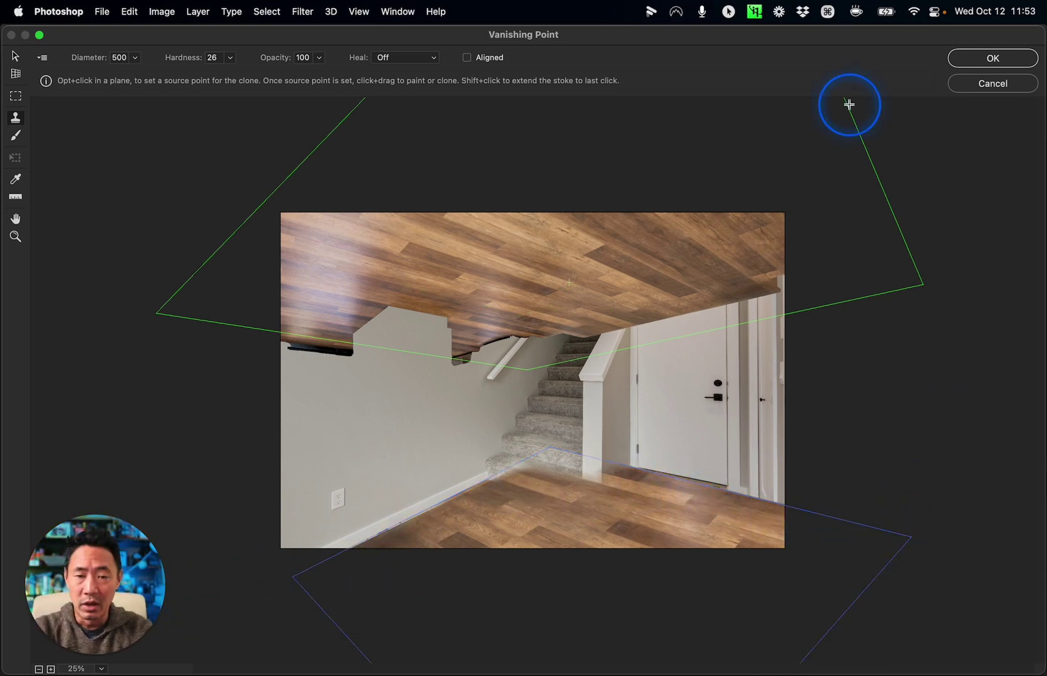
- Apply the Vanishing Point result, hide Layers 2 and 1, and select the 002 photo layer
click(994, 59)
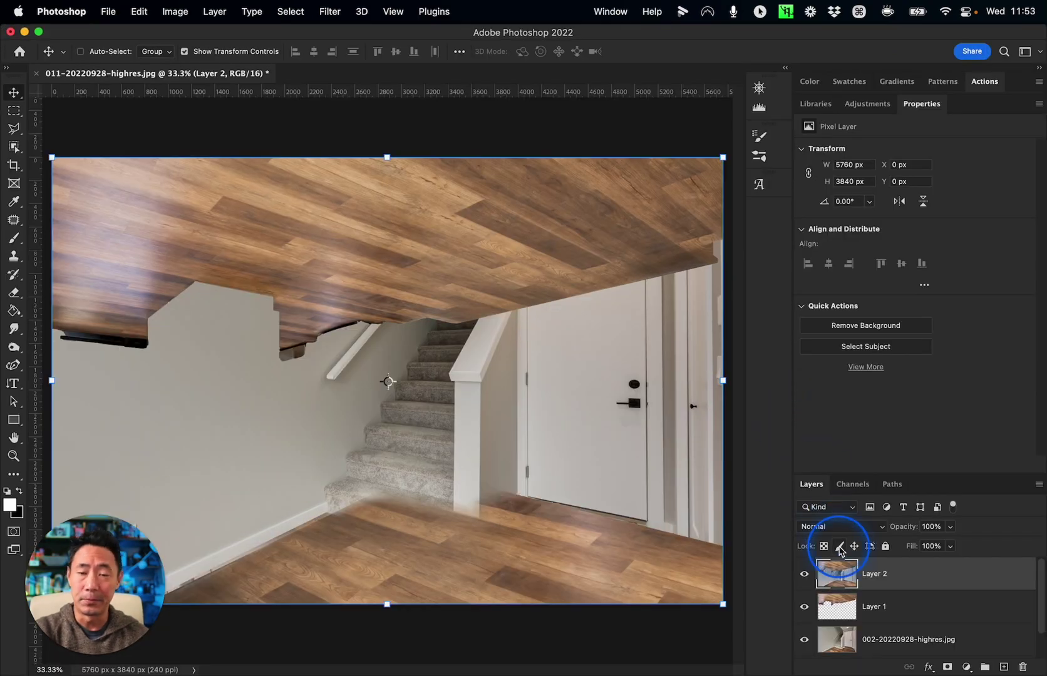
click(804, 575)
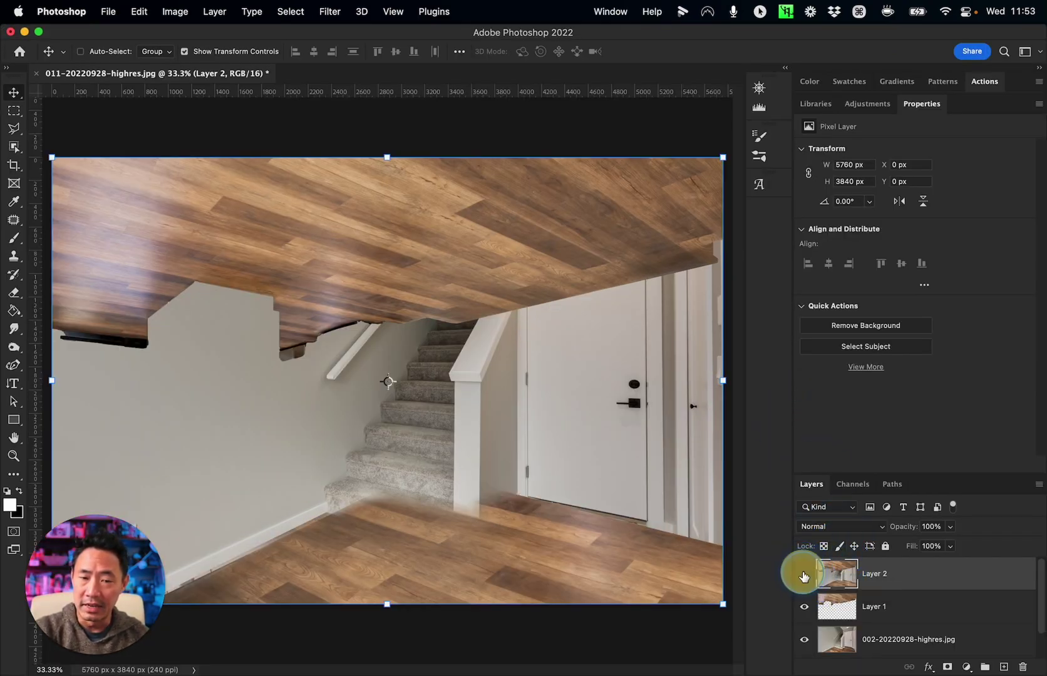
scroll(929, 618, down, 1)
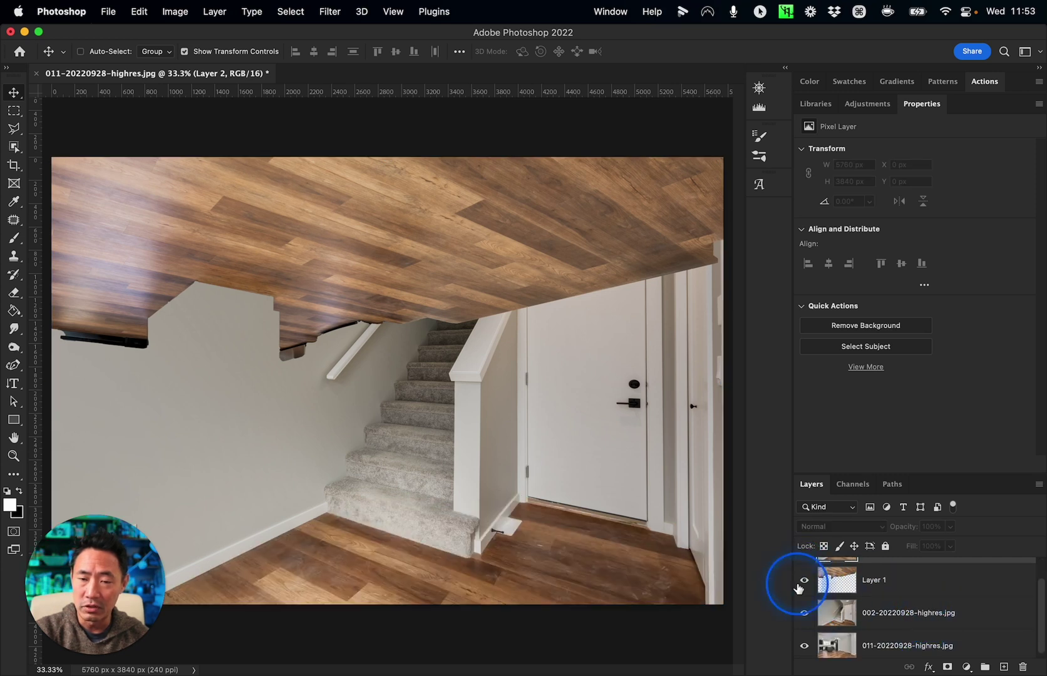
click(804, 585)
click(932, 615)
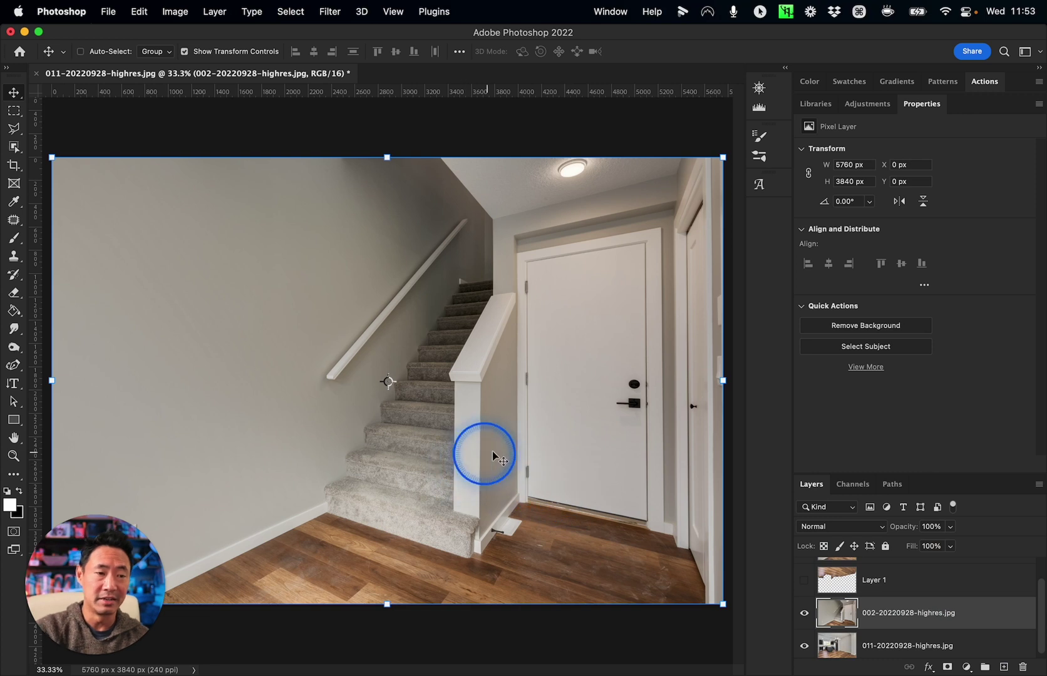
- Object-select the entryway floor, then show Layer 2 and add a layer mask from it
click(13, 146)
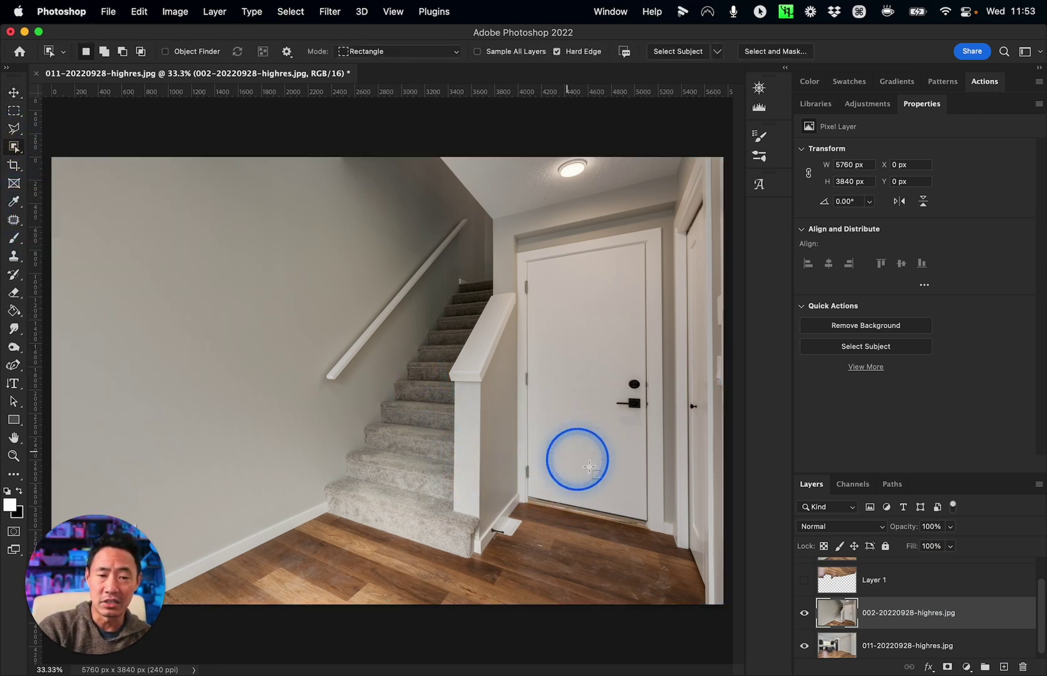
drag(714, 524, 114, 663)
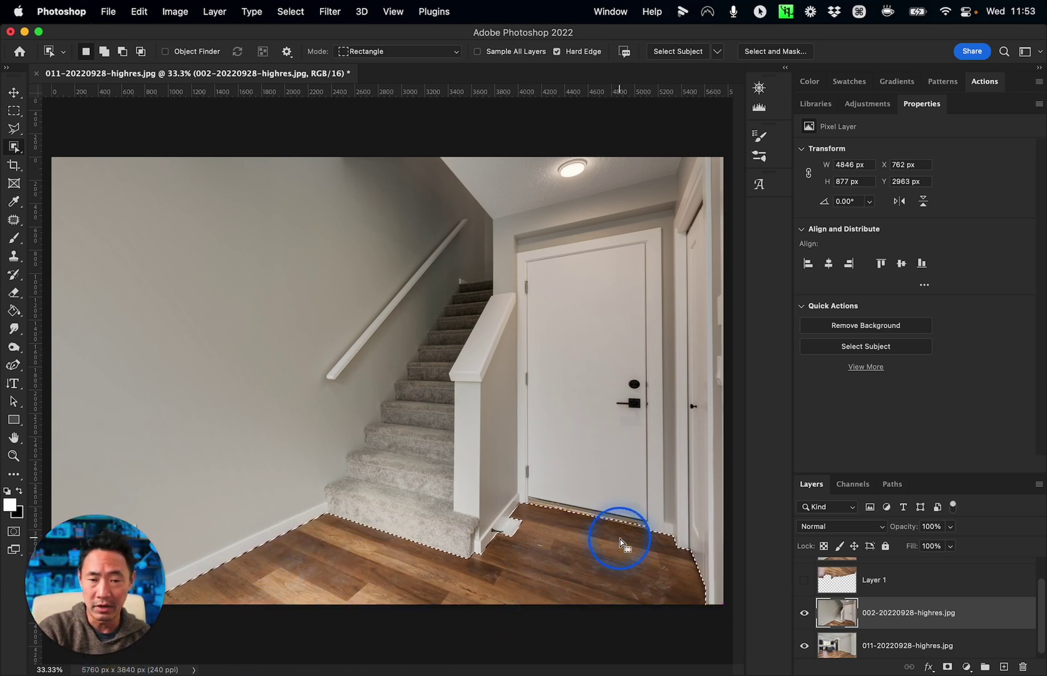
scroll(961, 604, up, 2)
click(923, 582)
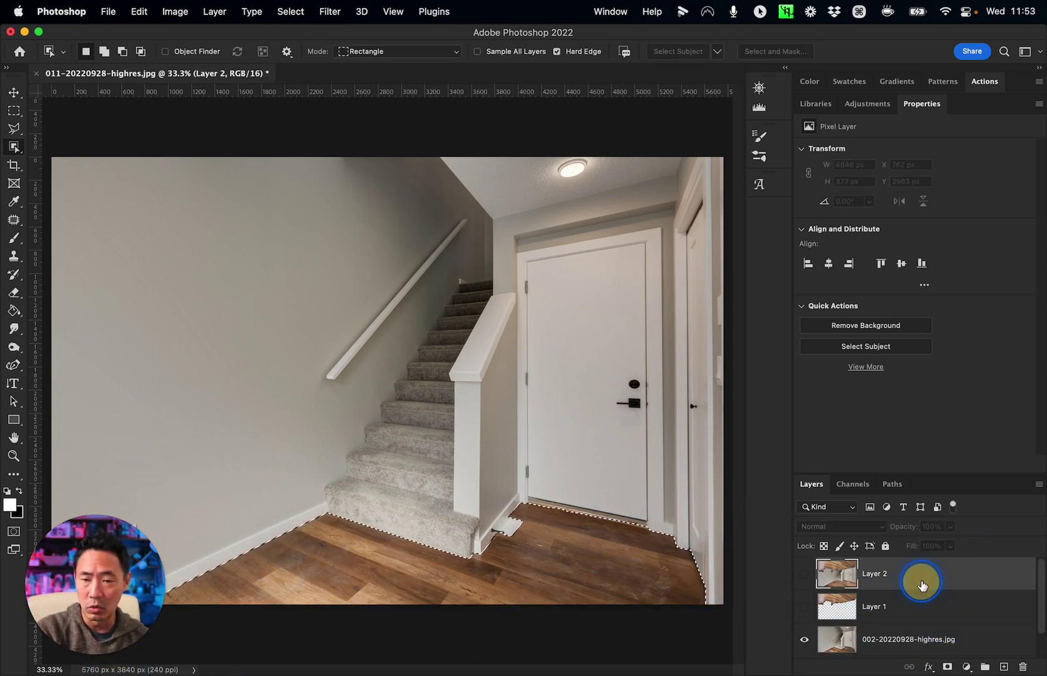
click(804, 573)
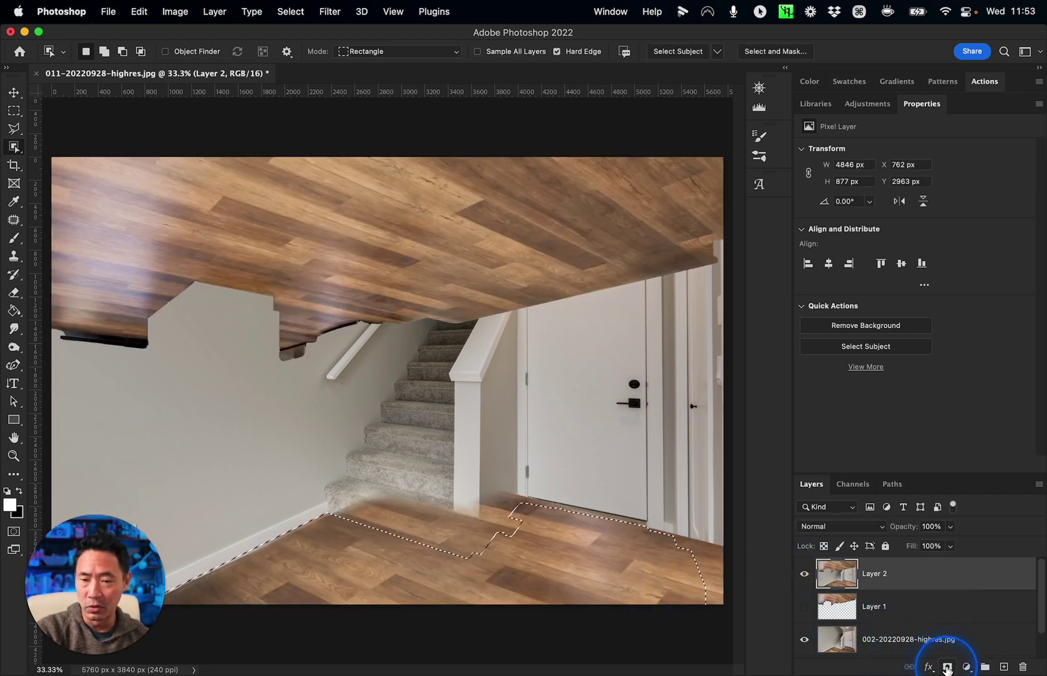
click(947, 667)
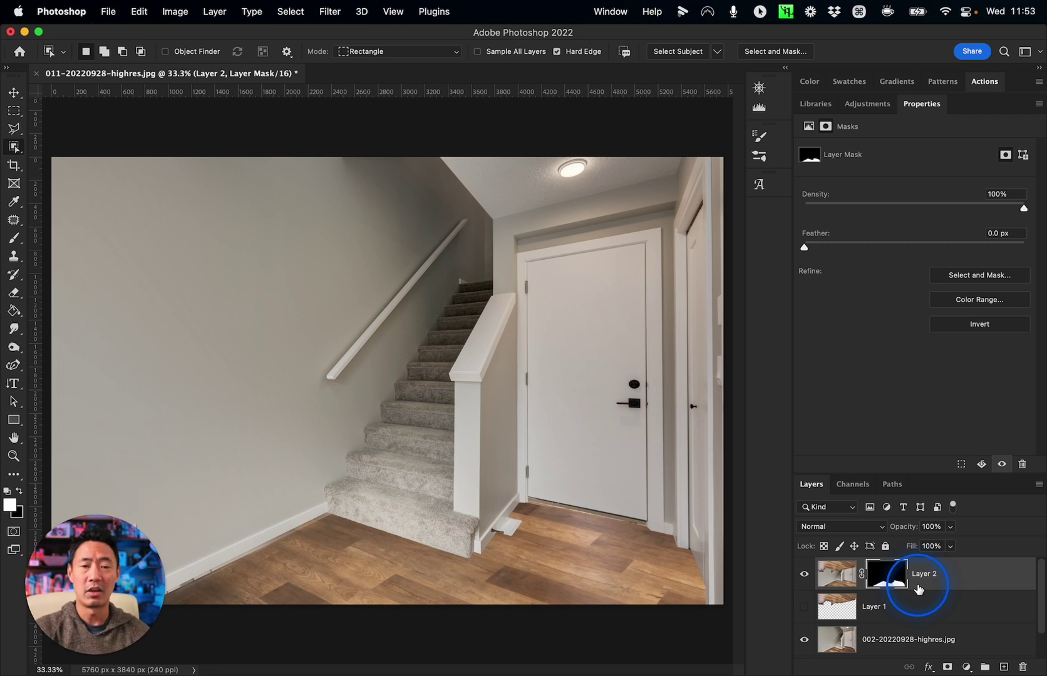